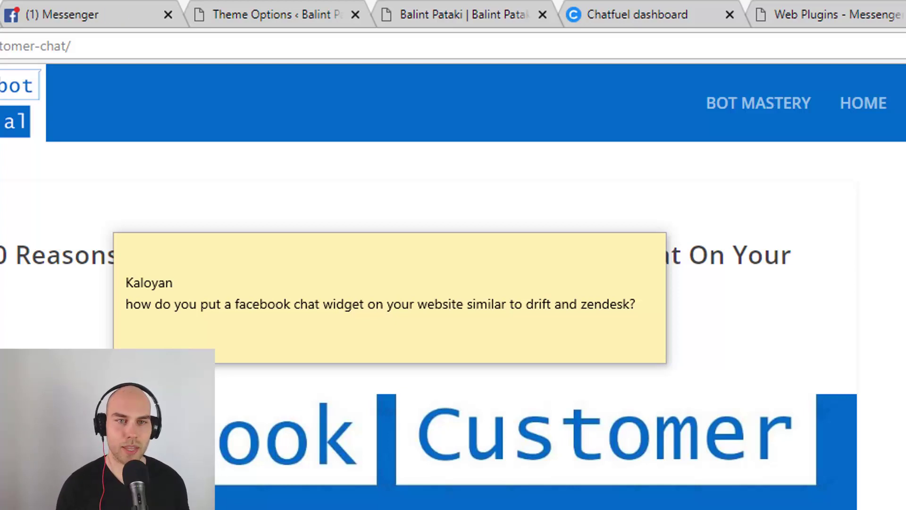
- Move the viewer's question note off screen and toggle the Messenger greeting popup
left_click(334, 249)
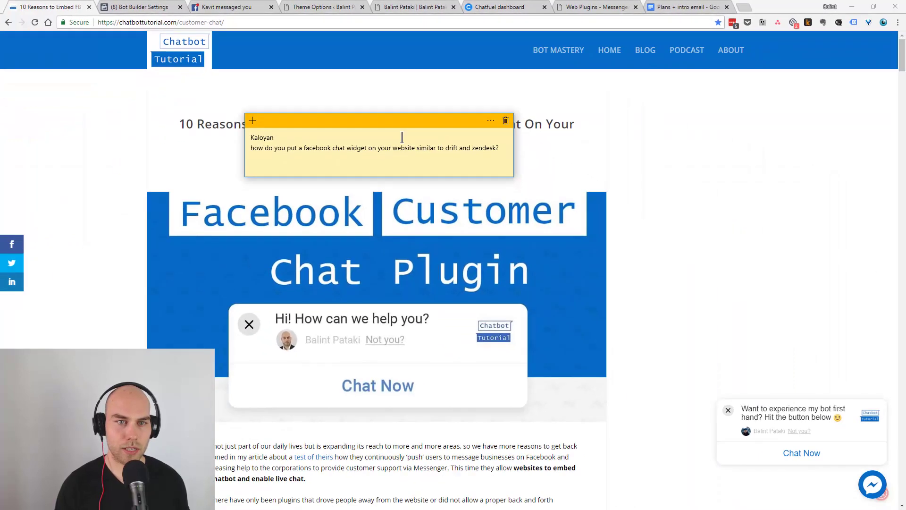
left_click_drag(406, 184, 905, 368)
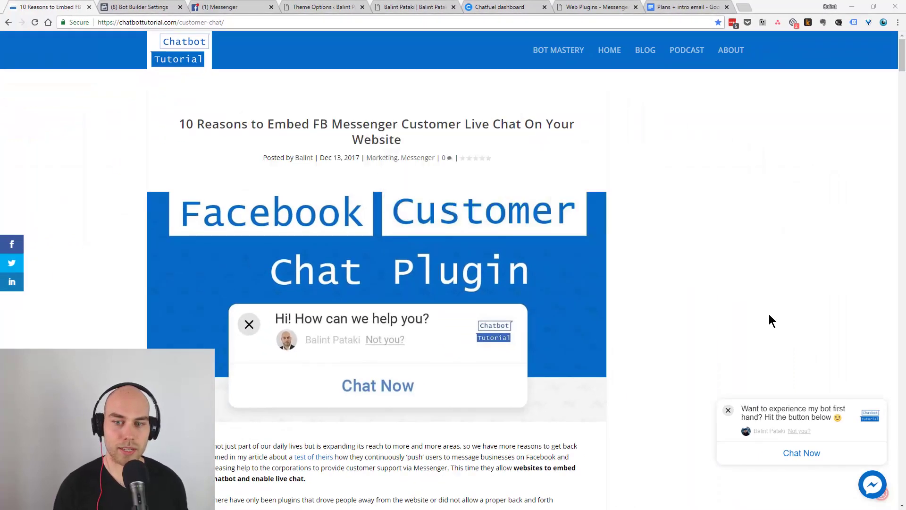
left_click(873, 487)
left_click(874, 486)
- Scroll through the Chatbot Tutorial article showing the customer chat plugin
scroll(732, 329, "down", 1)
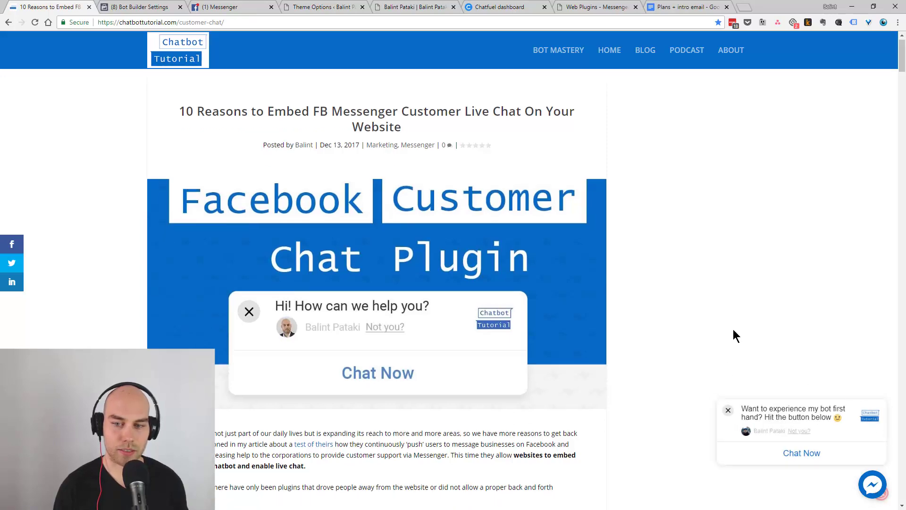
scroll(733, 330, "up", 1)
scroll(733, 332, "down", 10)
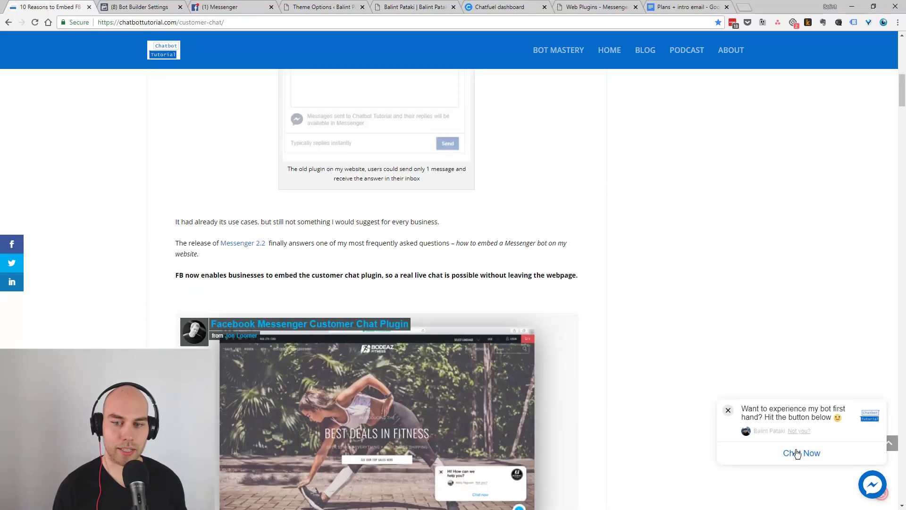
scroll(725, 280, "up", 9)
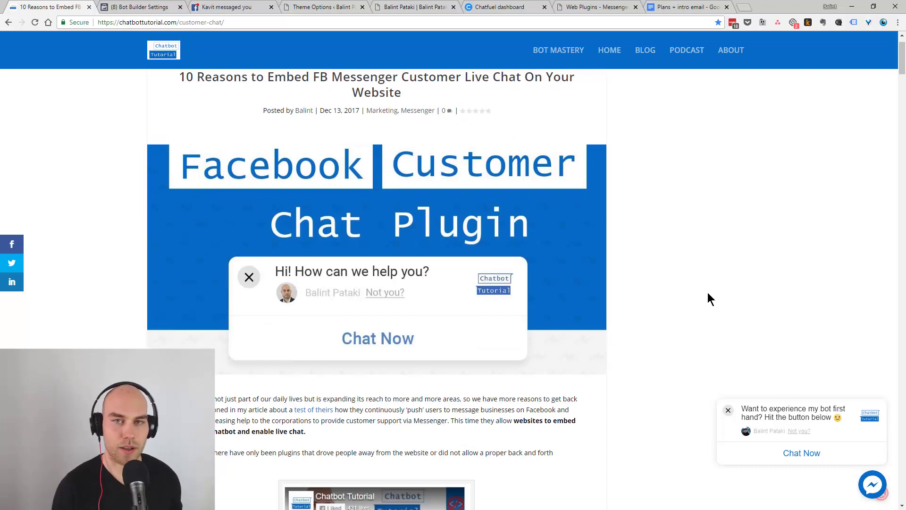
scroll(692, 336, "down", 2)
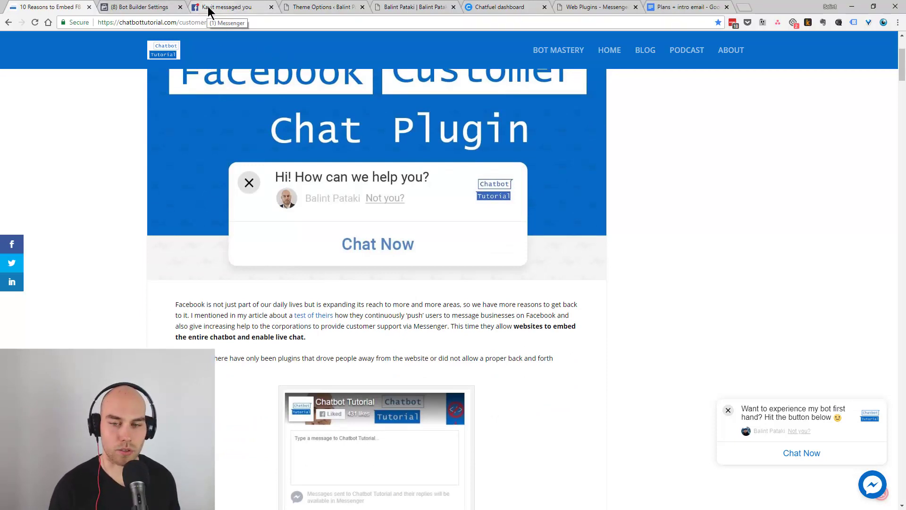
scroll(723, 289, "up", 3)
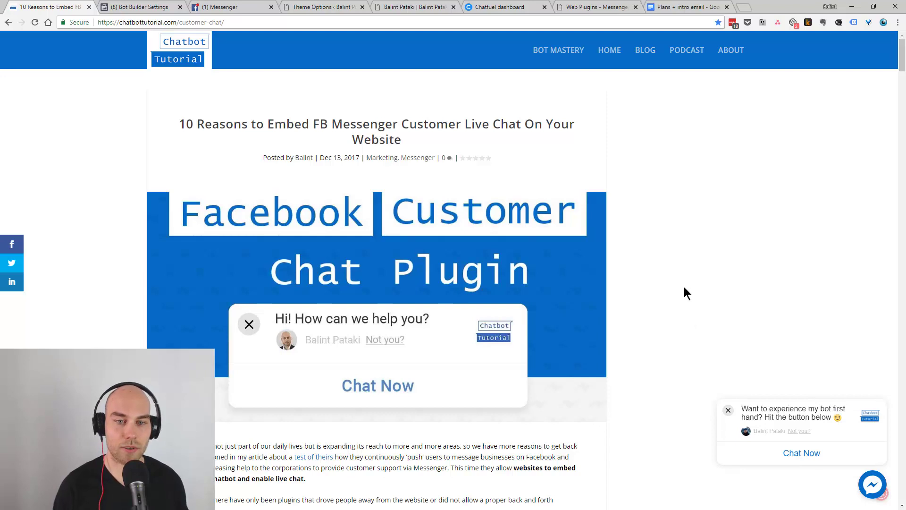
scroll(684, 286, "down", 4)
scroll(684, 287, "up", 4)
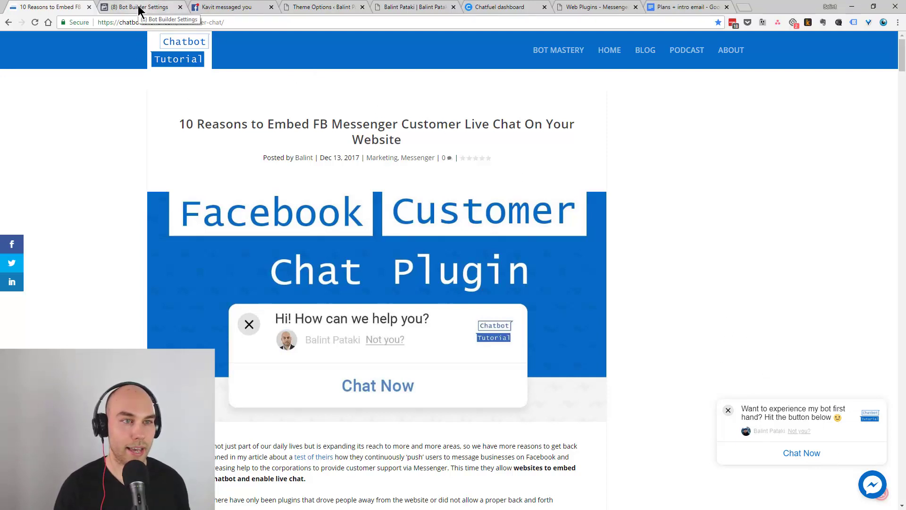
- Go to the Bot Builder Messenger Platform settings and highlight the Customer Chat Plugin heading
left_click(162, 8)
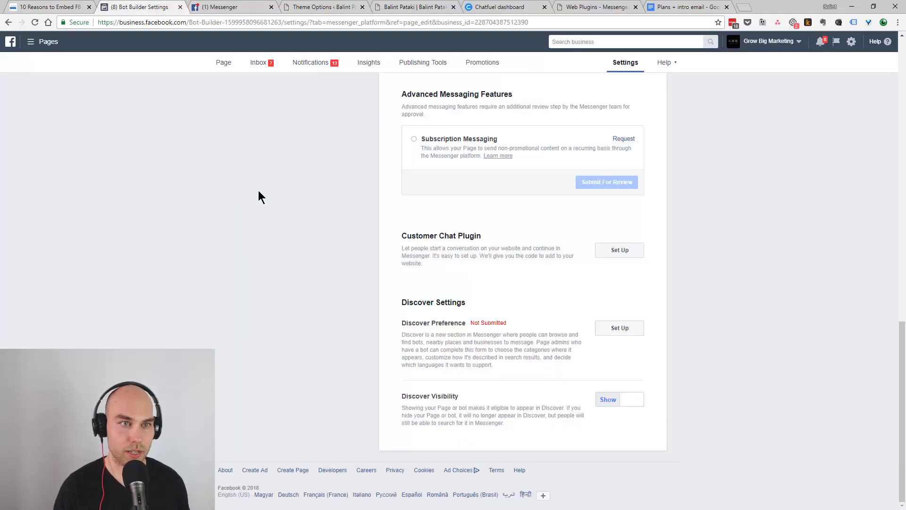
scroll(239, 309, "up", 6)
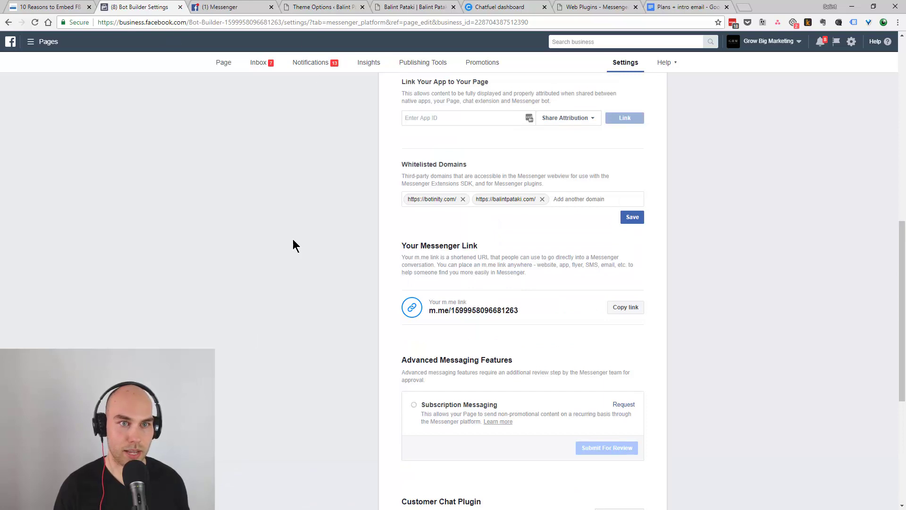
scroll(328, 199, "up", 4)
scroll(327, 199, "up", 6)
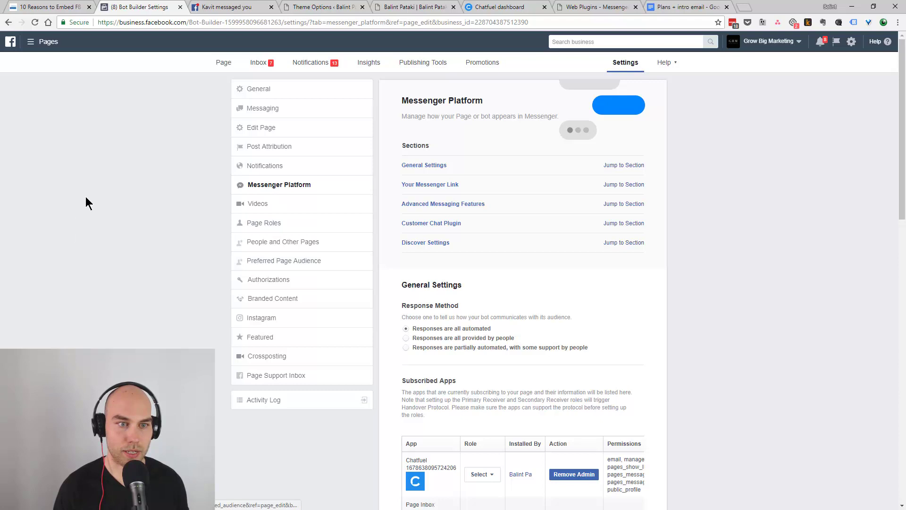
scroll(148, 249, "down", 3)
scroll(148, 250, "down", 10)
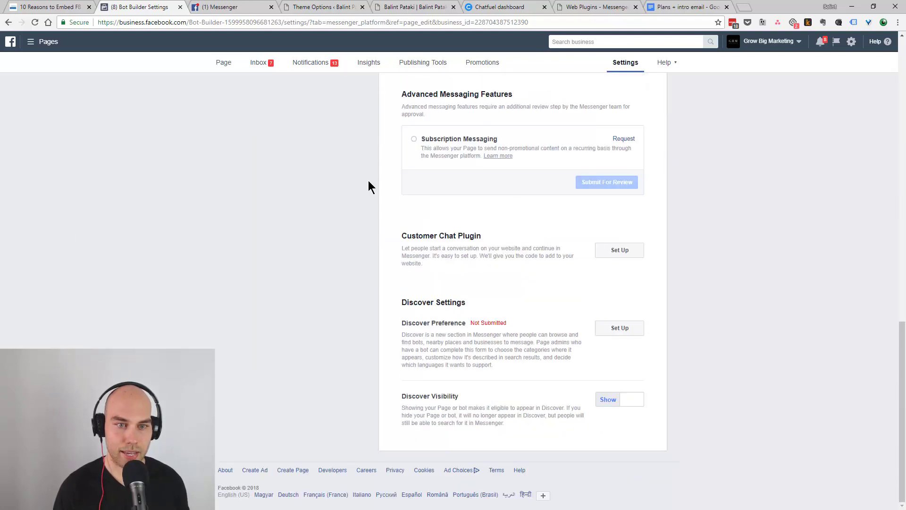
left_click_drag(399, 236, 492, 236)
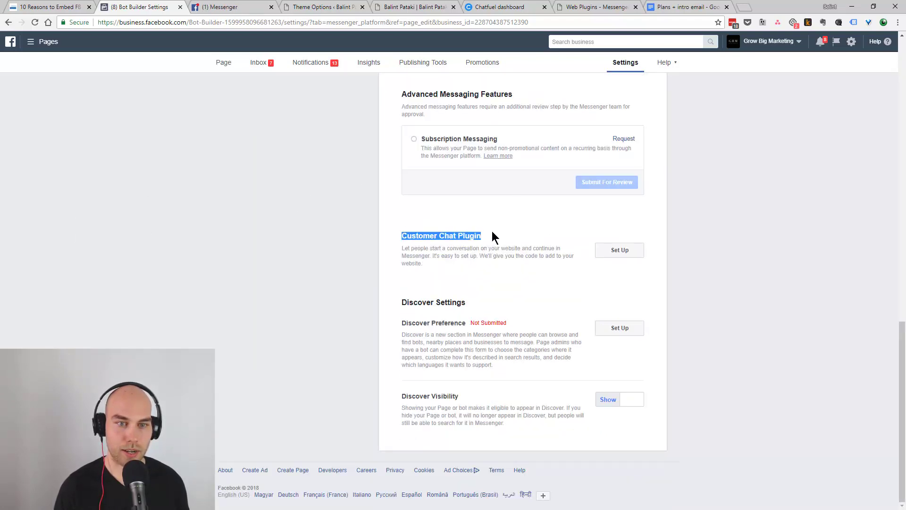
- Start the customer chat setup, keeping English (US) as the default language
left_click(638, 250)
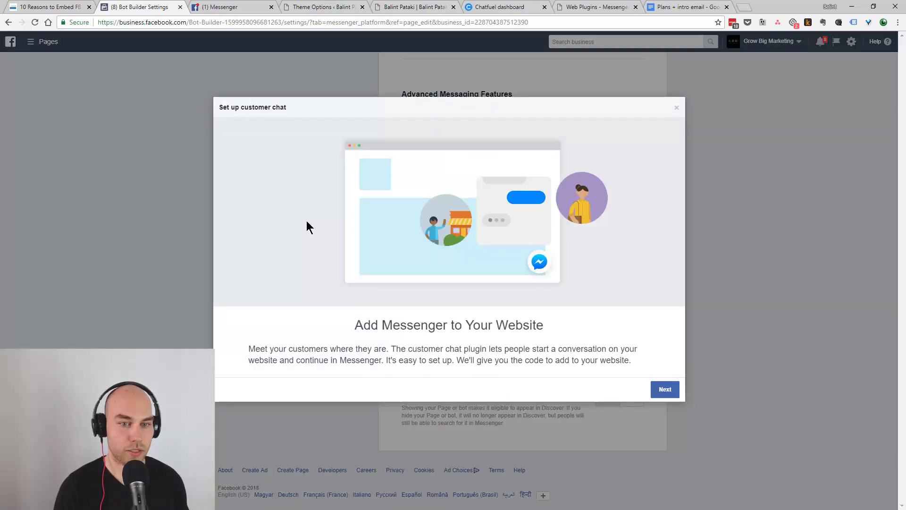
left_click(664, 389)
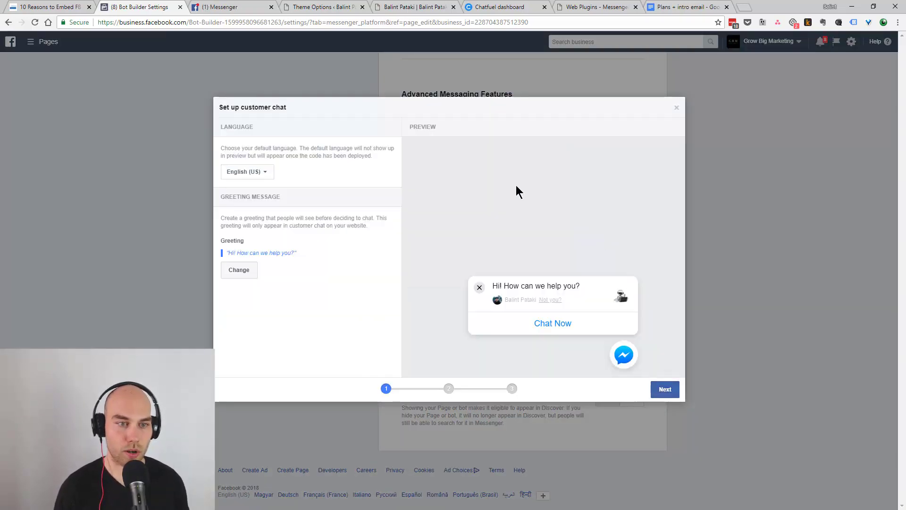
left_click(265, 176)
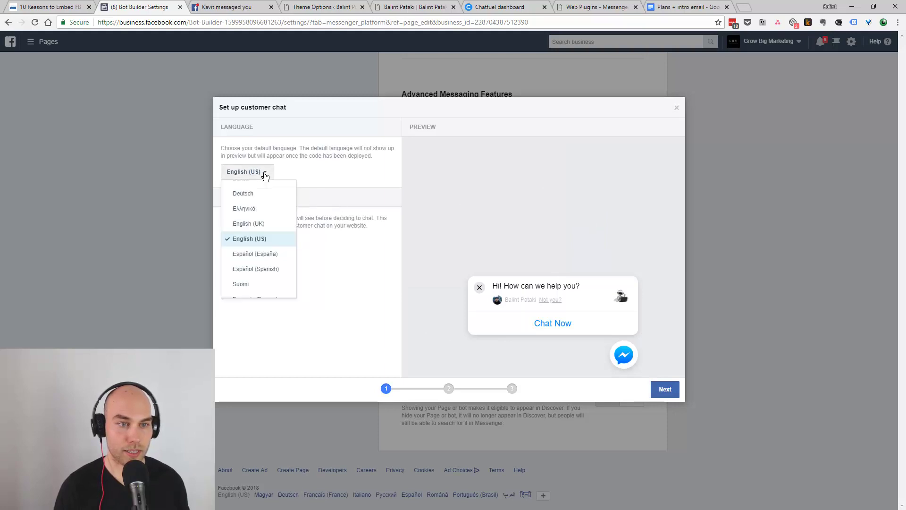
left_click(263, 174)
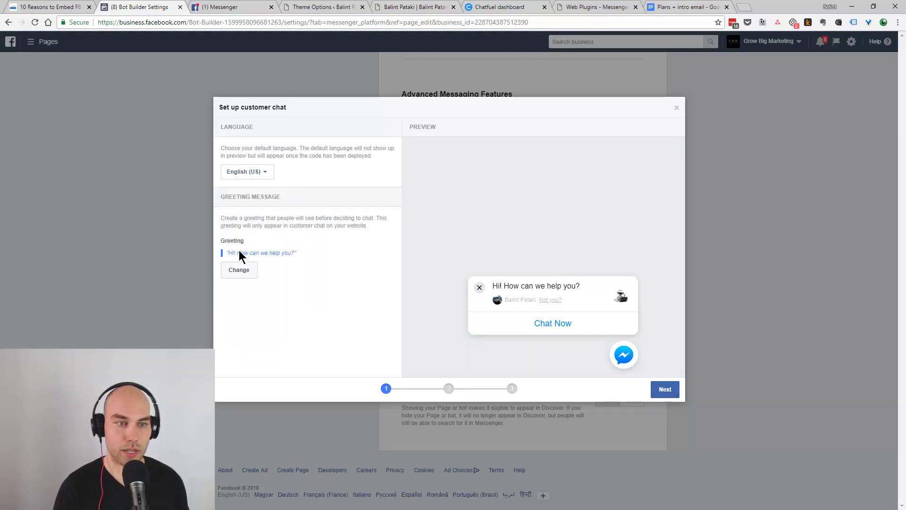
- Replace 'How can we help you?' with 'Just click Chat Now and we'll answer your questions!' and save
left_click(242, 268)
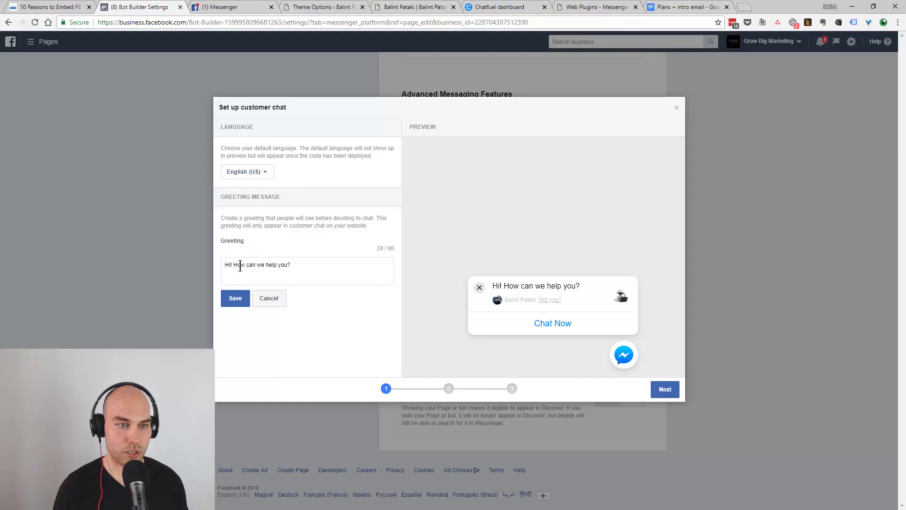
left_click_drag(280, 269, 303, 274)
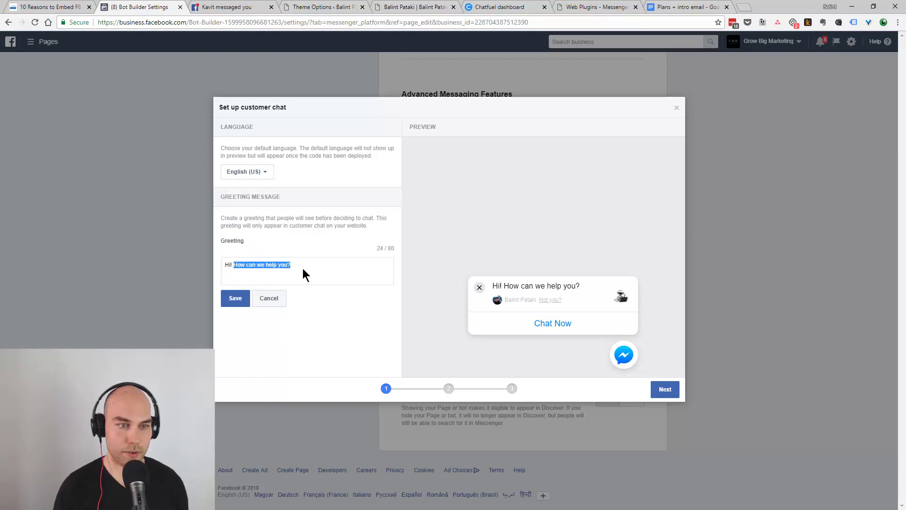
type("Just ")
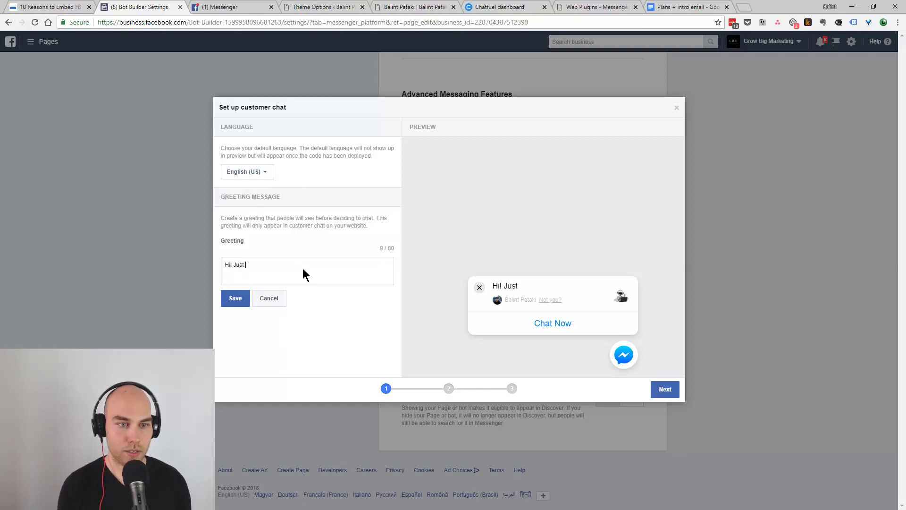
type("click Chat ")
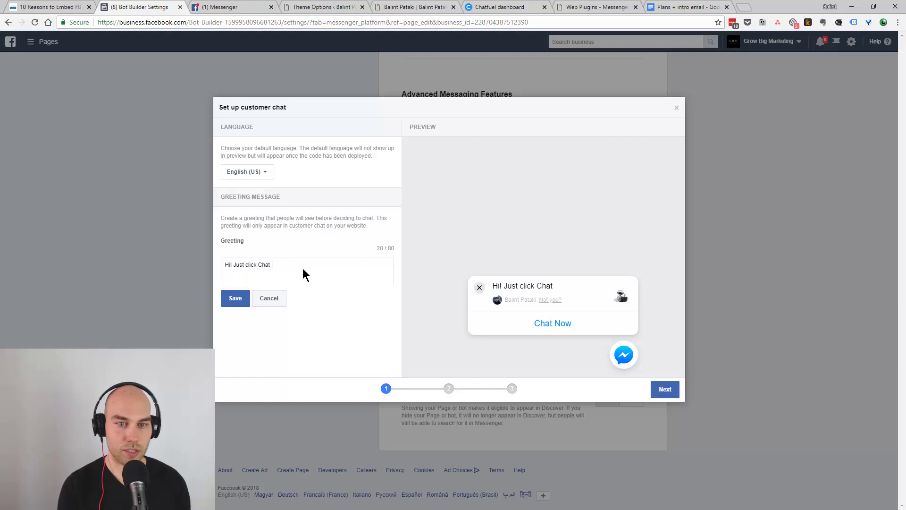
type("Now")
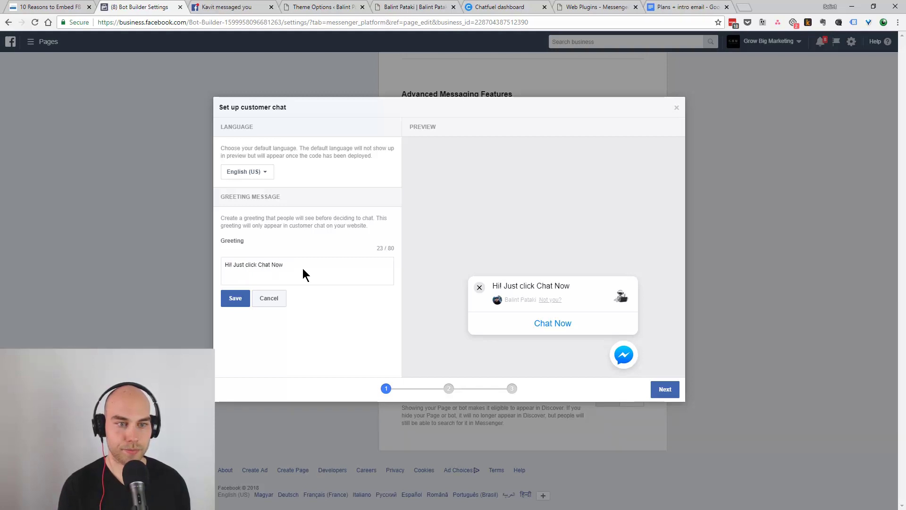
type(" and we'")
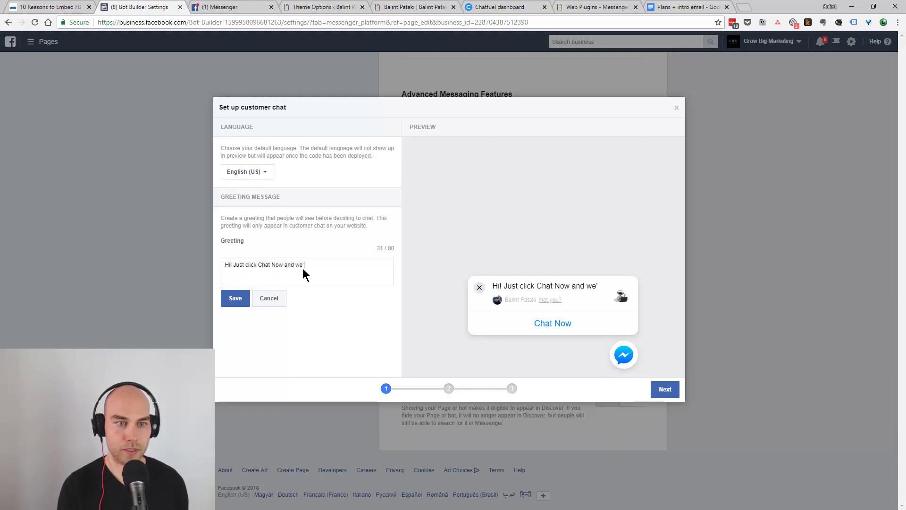
type("ll answer ")
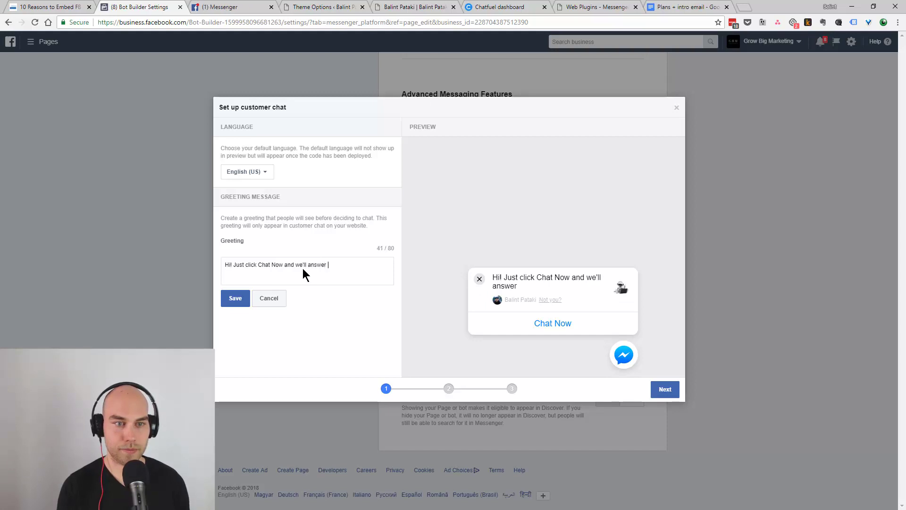
type("your q")
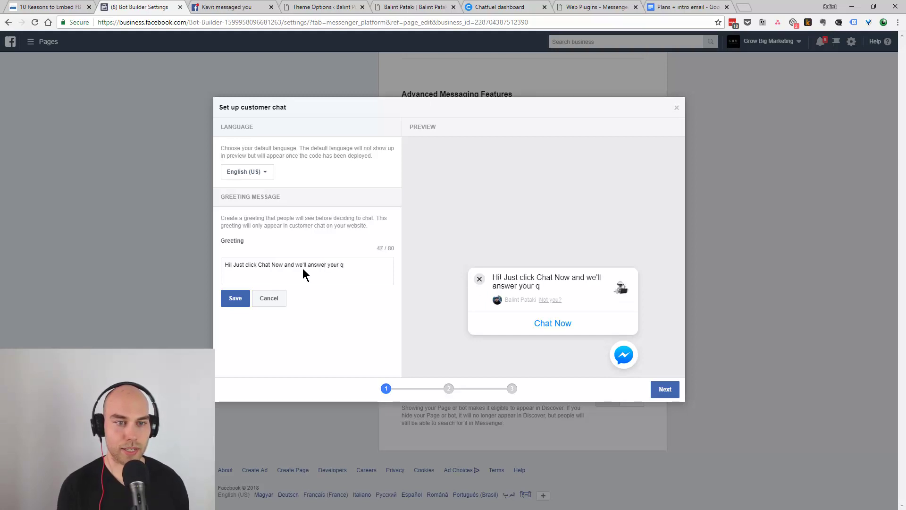
type("uestions")
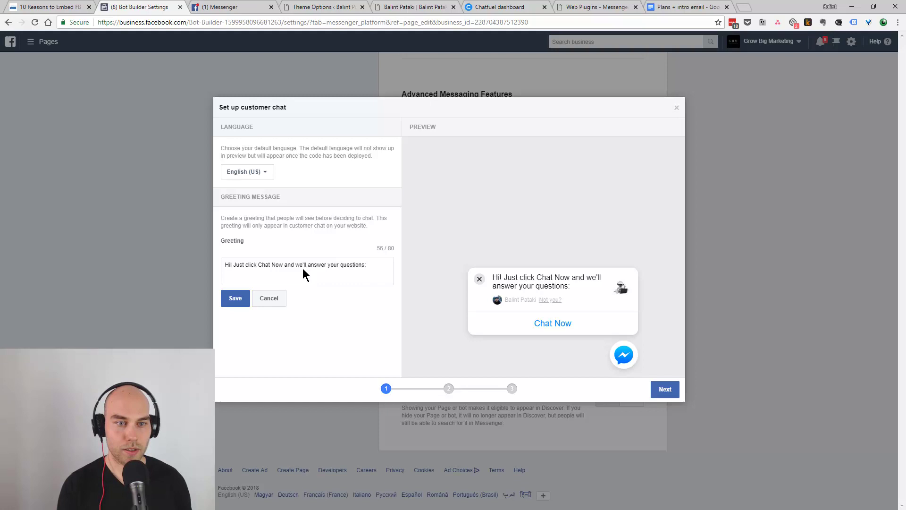
type("!")
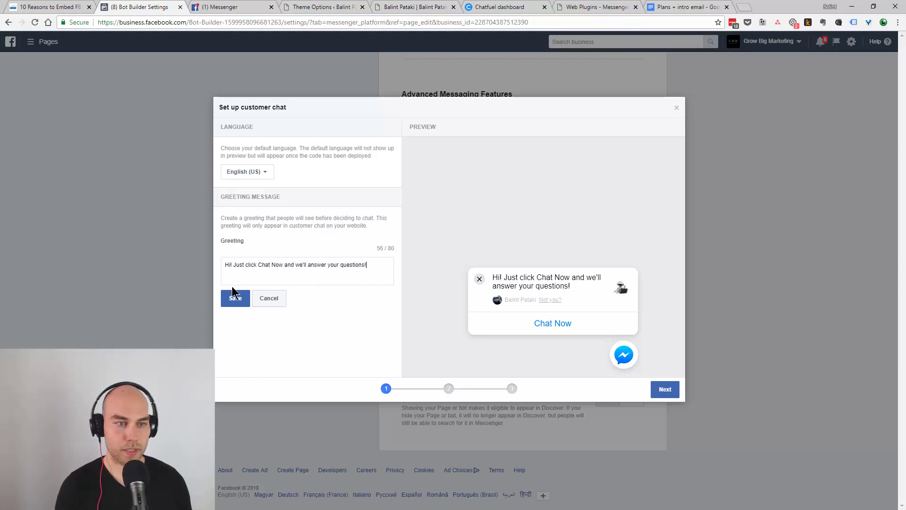
left_click(235, 298)
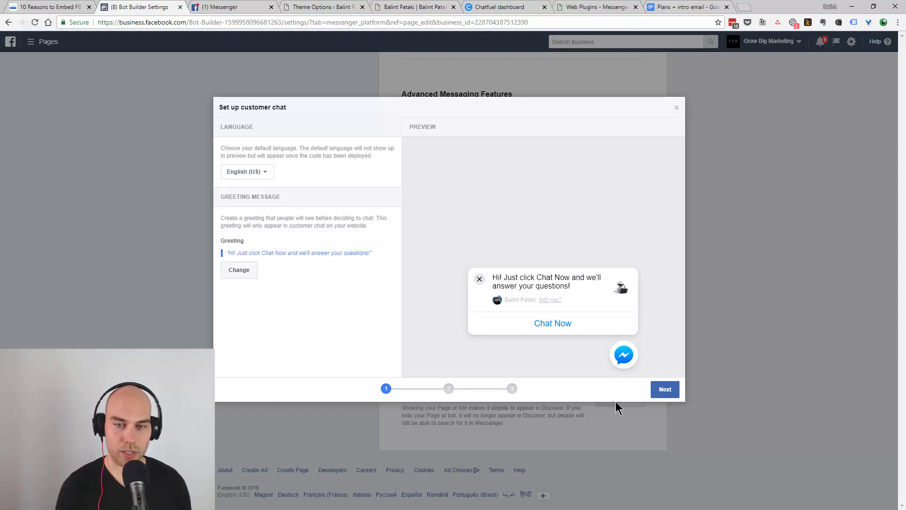
- Set the response time to 'Typically replies instantly' and turn on custom colors
left_click(665, 390)
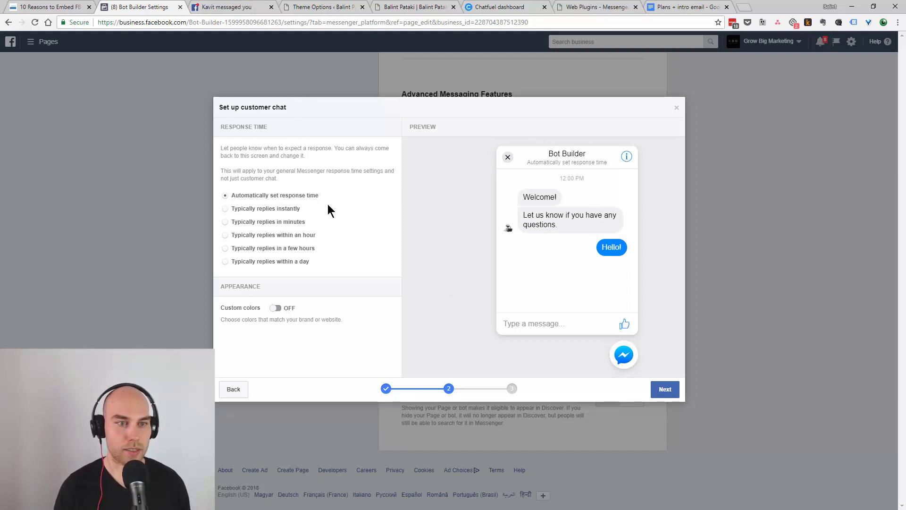
left_click(233, 211)
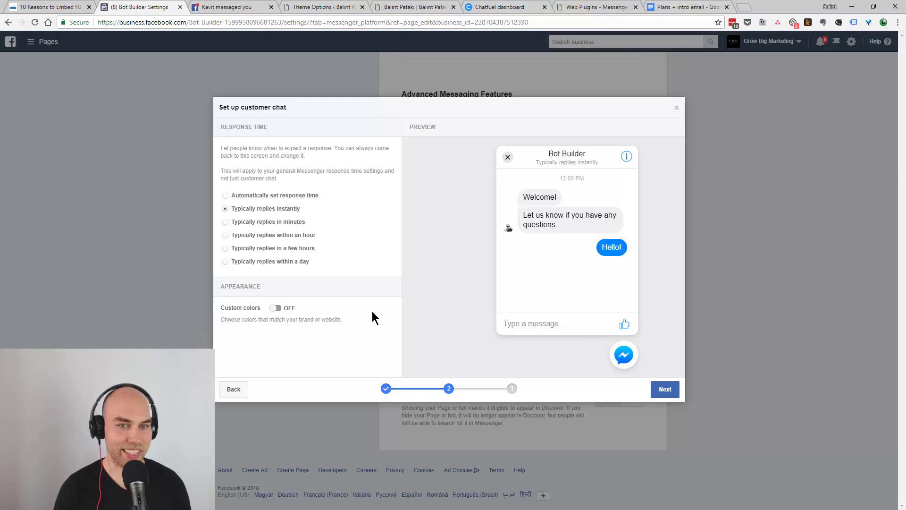
left_click(276, 308)
- Change the chat color hex code from #0084ff to #056bc6 and continue
left_click(242, 334)
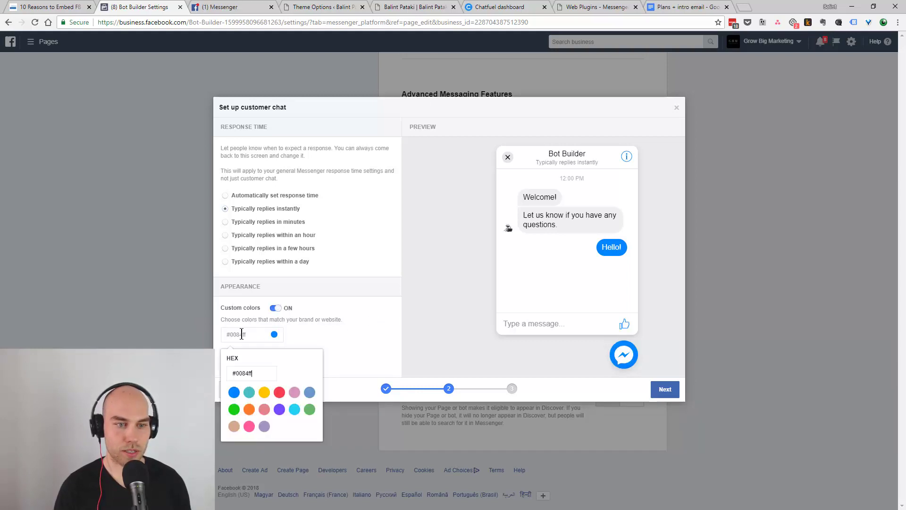
left_click(241, 334)
left_click(232, 334)
left_click_drag(232, 334, 279, 343)
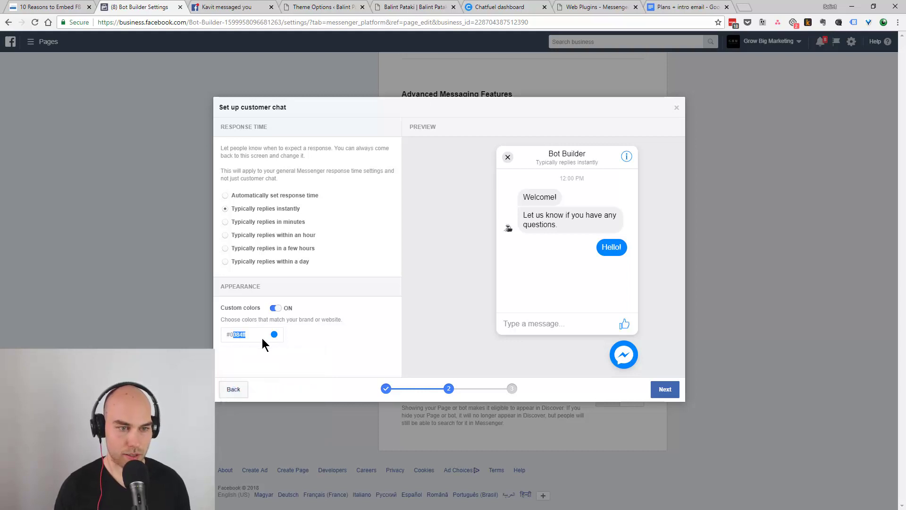
left_click(261, 338)
left_click_drag(231, 373, 275, 378)
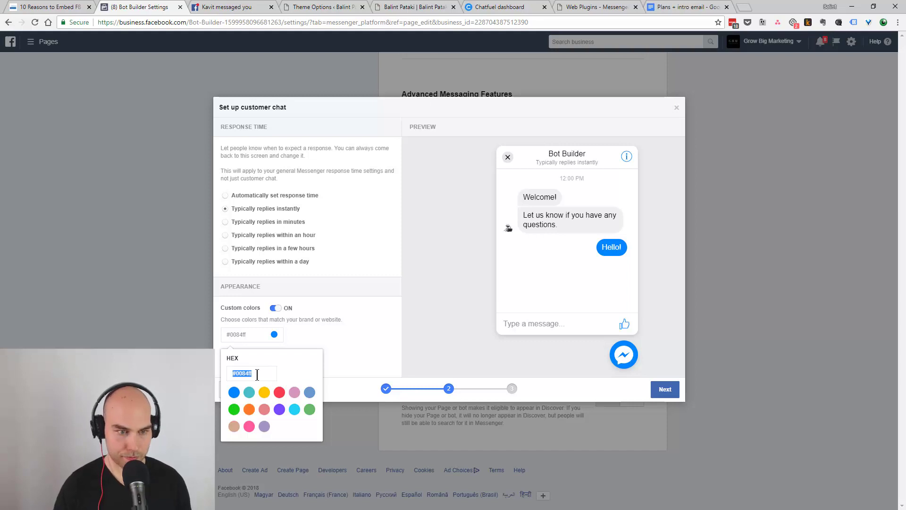
left_click(257, 373)
key("BackSpace")
key("BackSpace")
key("BackSpace")
key("BackSpace")
key("BackSpace")
key("BackSpace")
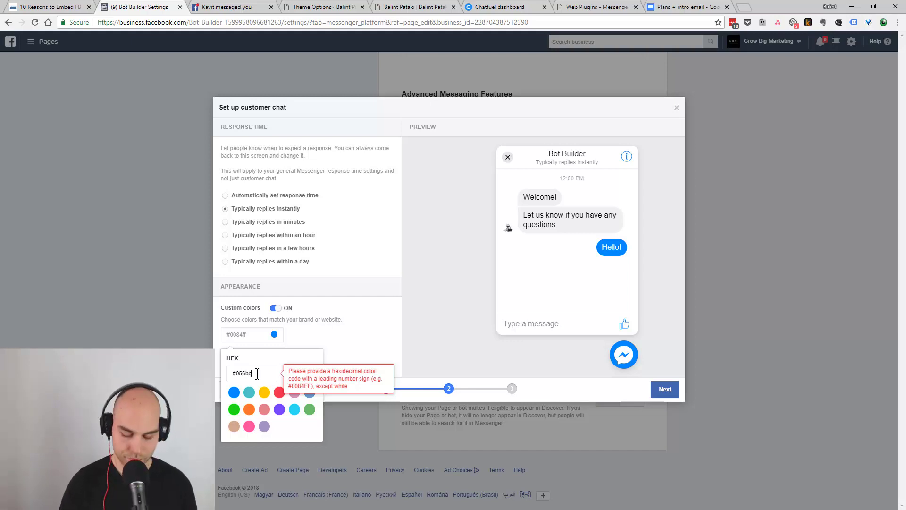
type("056bc6")
left_click(321, 339)
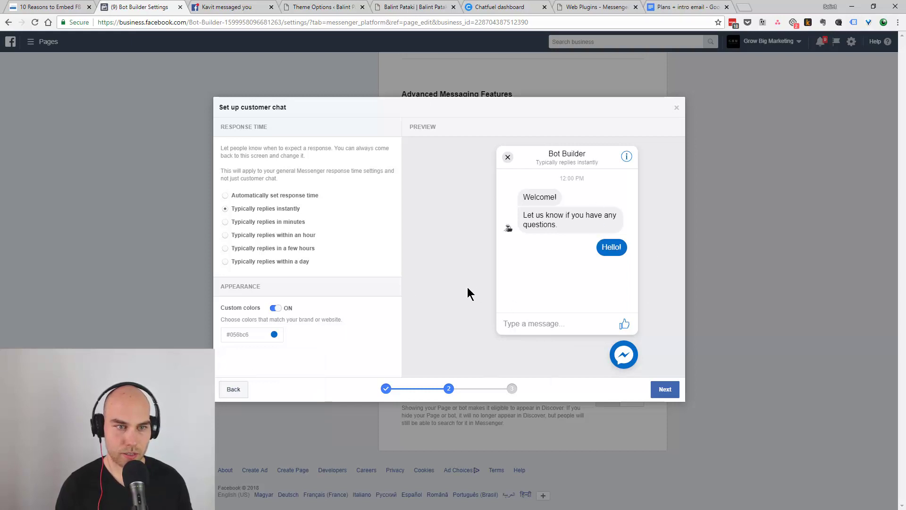
left_click(665, 389)
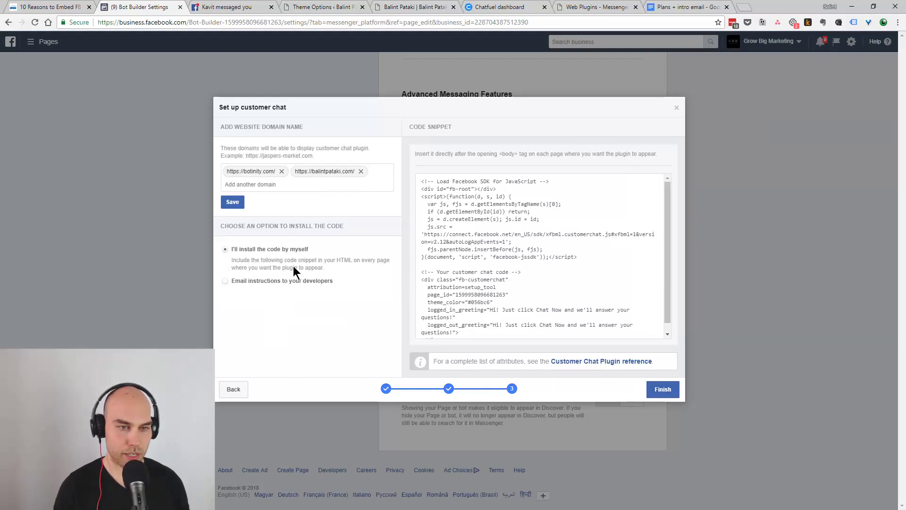
- Choose to install the code yourself, copy the chat snippet, and finish the setup
left_click(476, 302)
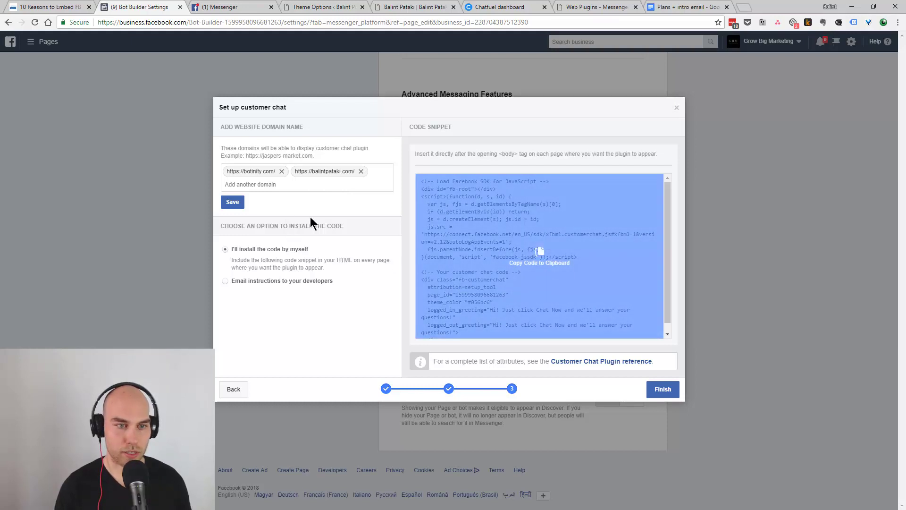
left_click(226, 282)
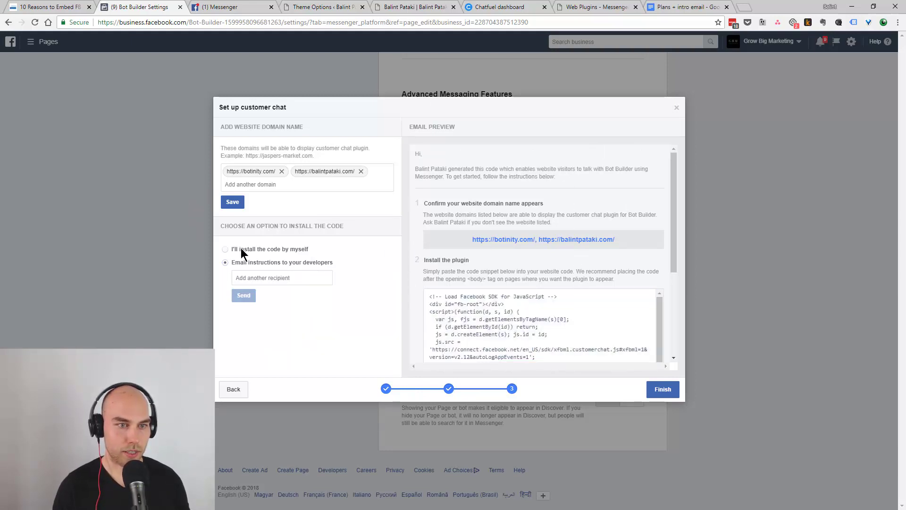
left_click(225, 249)
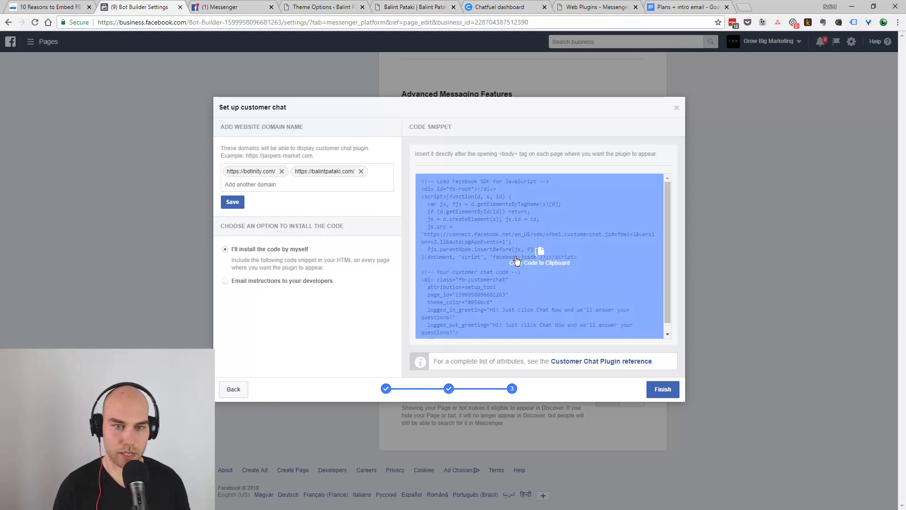
left_click(517, 261)
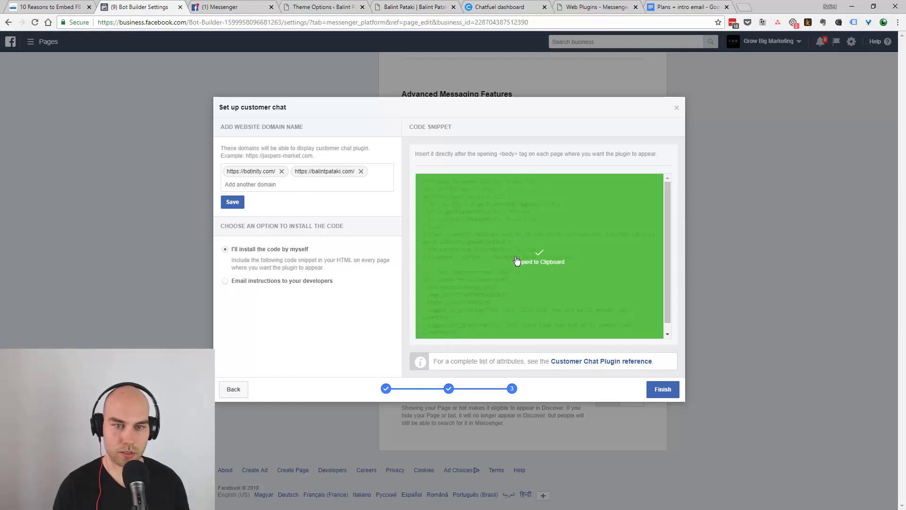
left_click(663, 390)
left_click(663, 390)
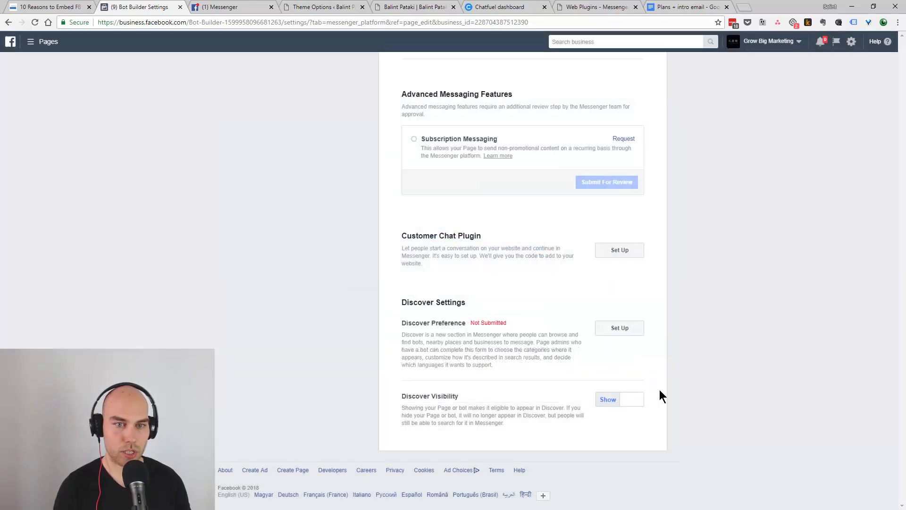
- In Divi Theme Options Integration, paste the chat snippet over the existing <body> code
left_click(320, 11)
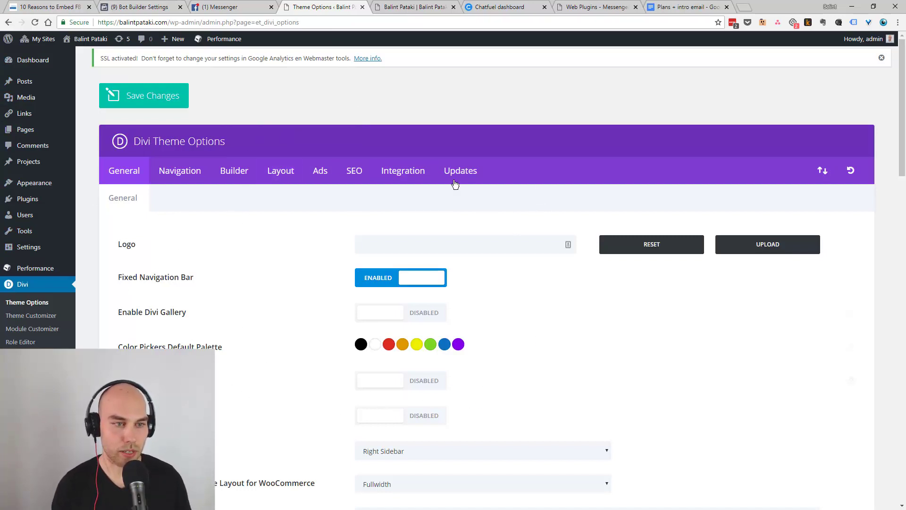
left_click(394, 178)
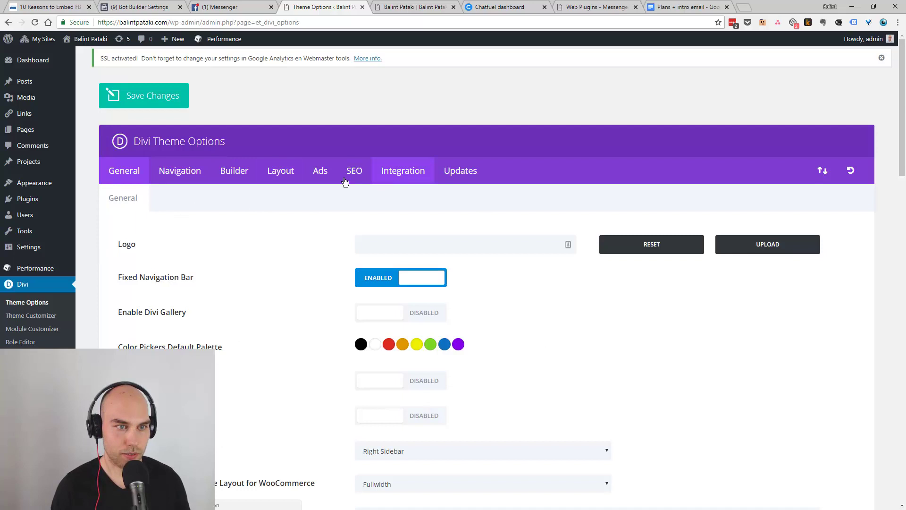
scroll(338, 200, "down", 2)
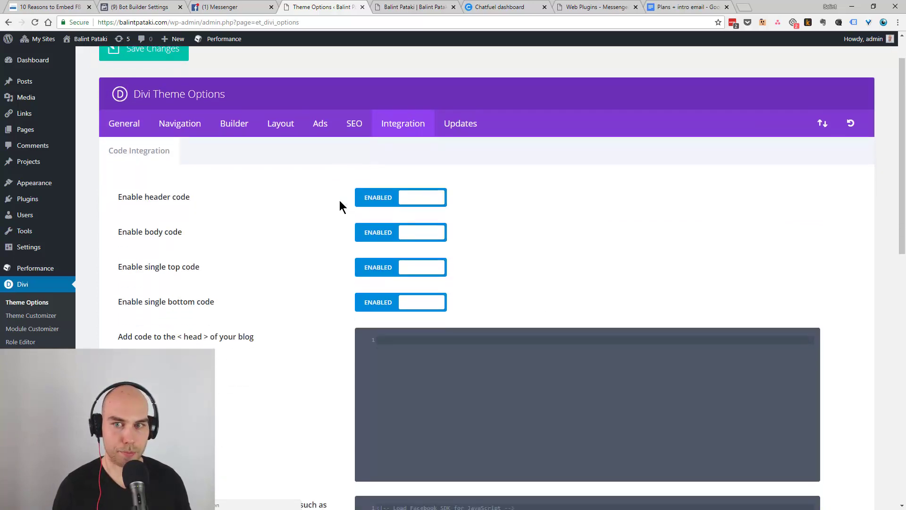
scroll(320, 202, "down", 7)
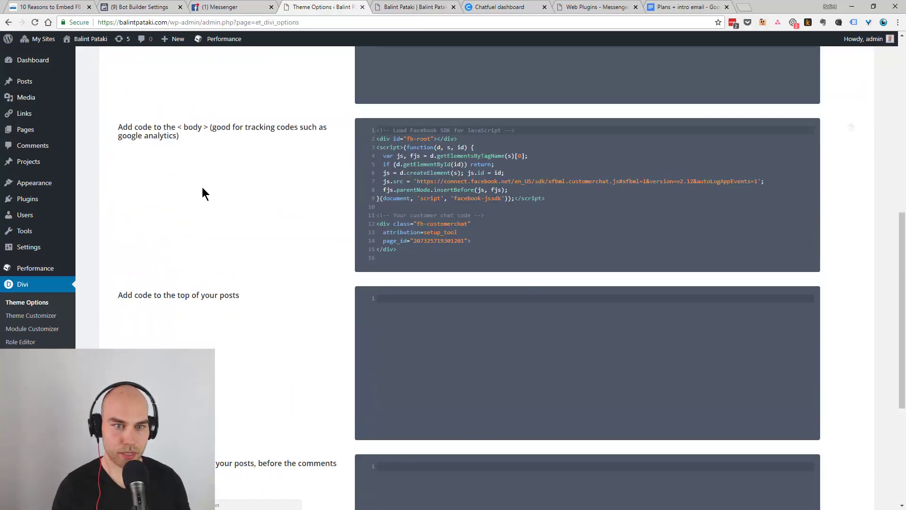
left_click(399, 249)
key("ctrl+a")
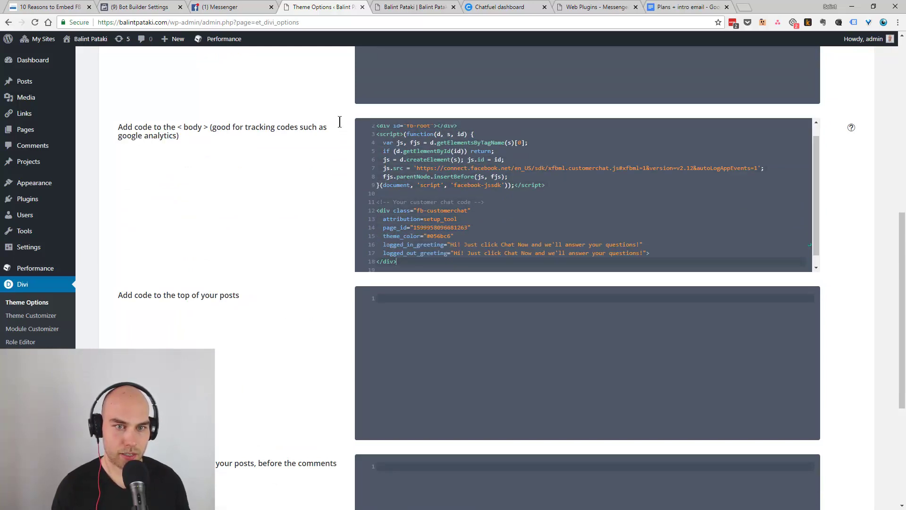
key("ctrl+v")
- Review the pasted body code and save the theme options with Ctrl+S
scroll(491, 192, "up", 4)
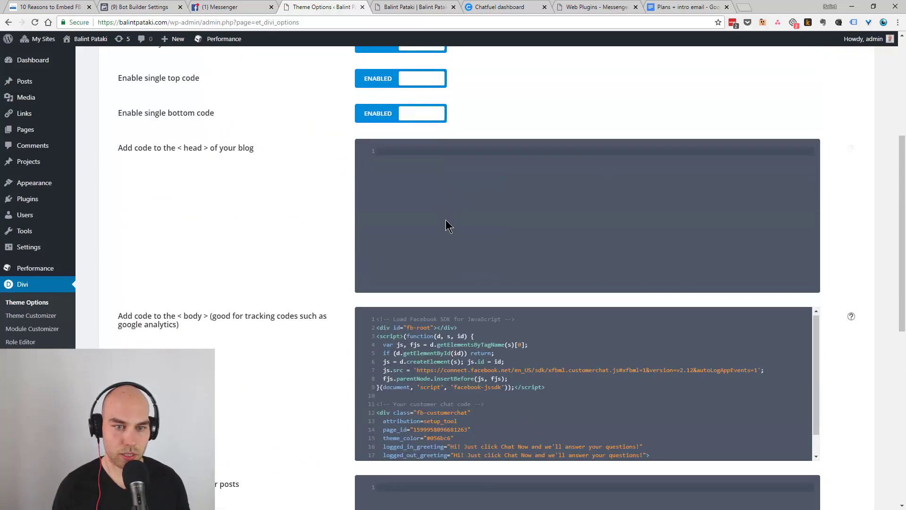
scroll(443, 280, "down", 1)
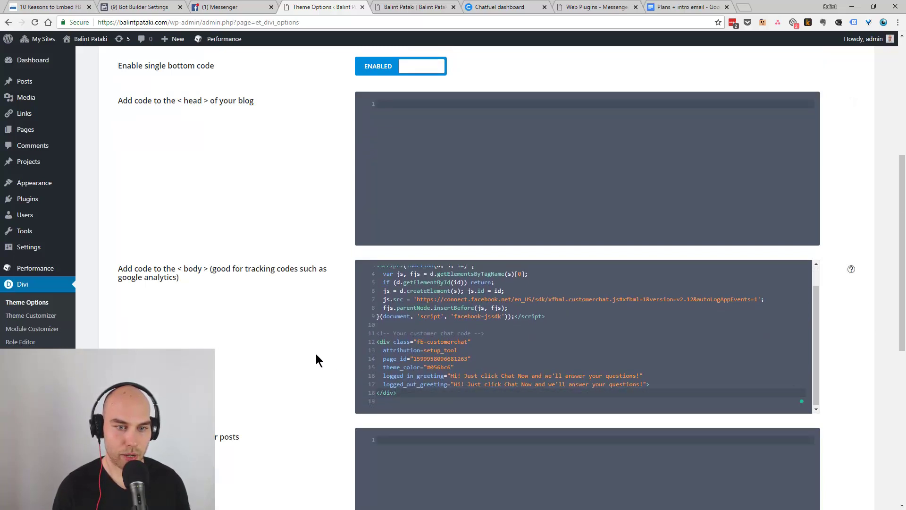
scroll(553, 329, "down", 4)
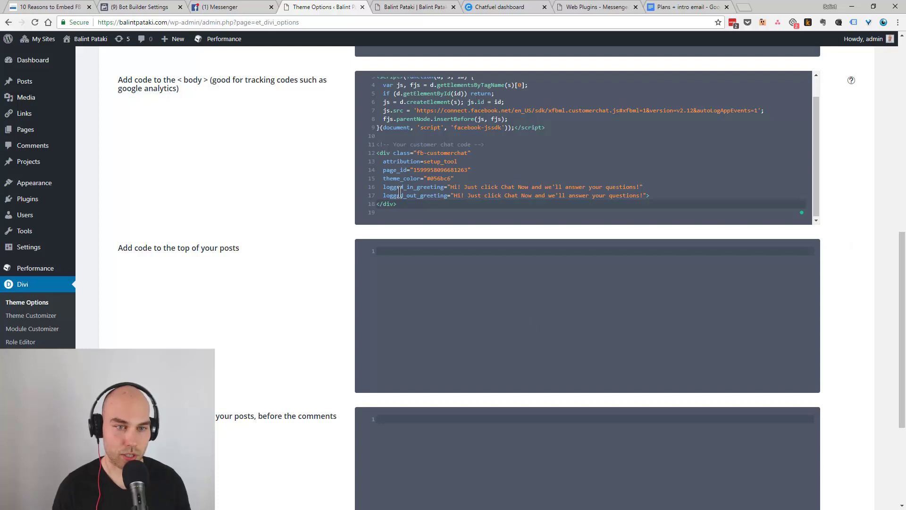
left_click(495, 195)
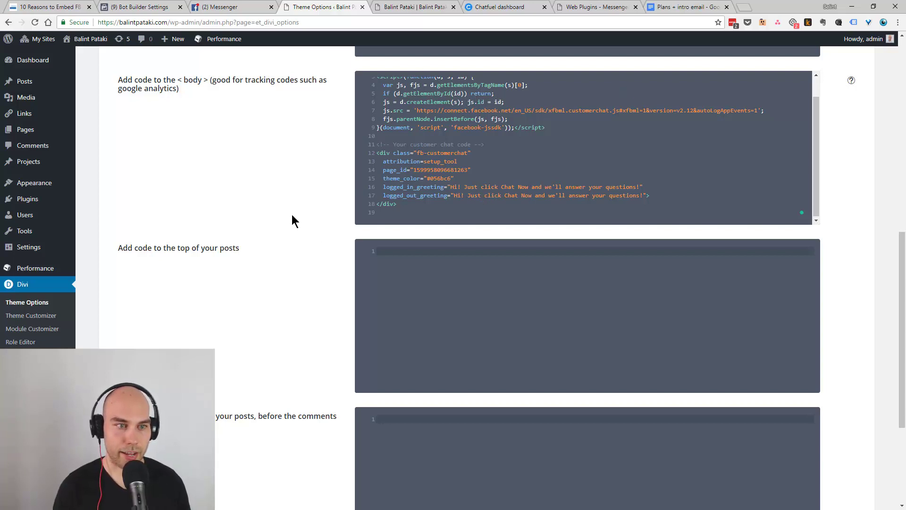
scroll(291, 217, "down", 4)
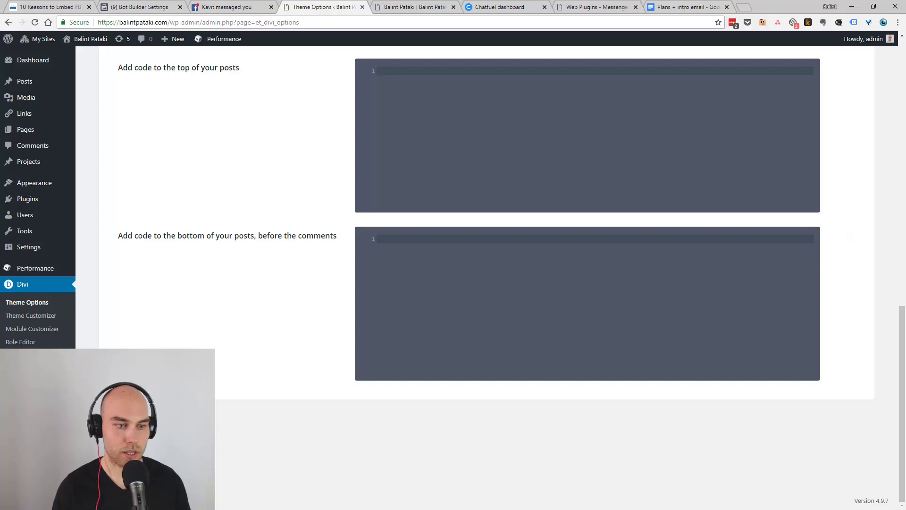
key("ctrl+s")
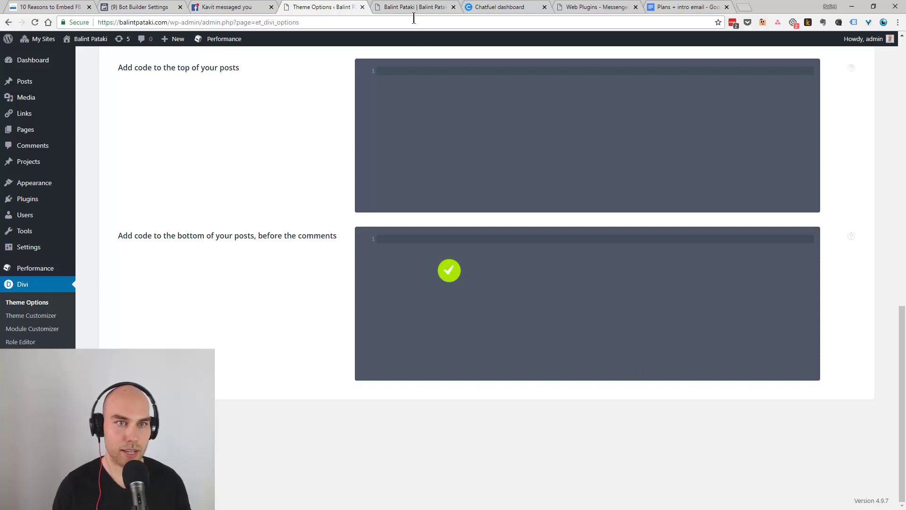
- Reload balintpataki.com and open the Messenger chat from the greeting popup's Chat Now
left_click(413, 12)
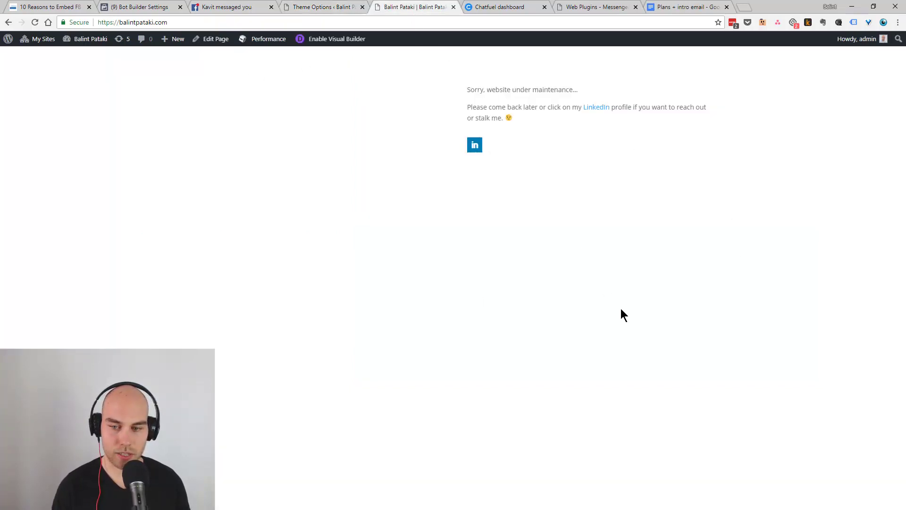
left_click(34, 23)
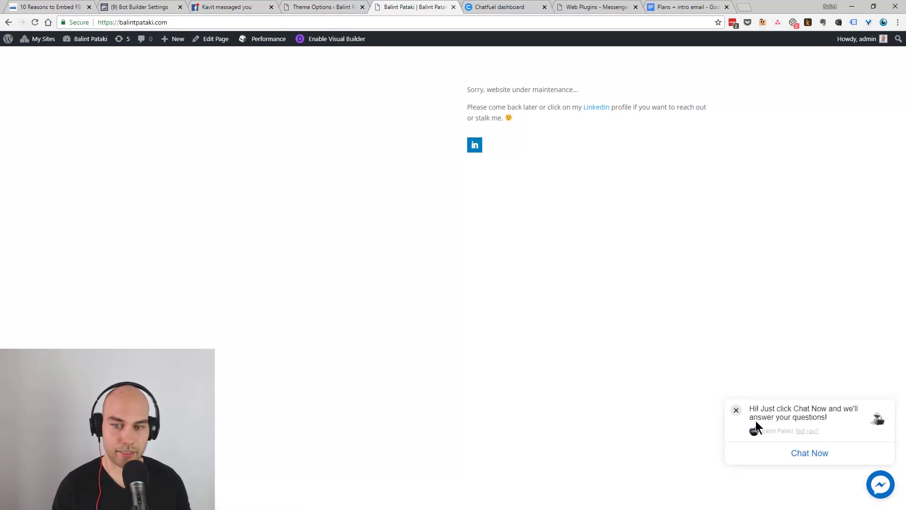
triple_click(769, 406)
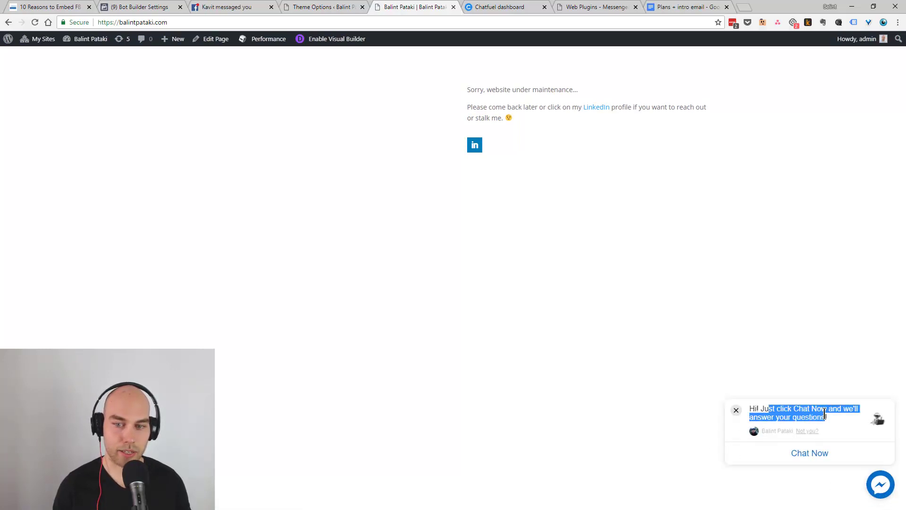
triple_click(797, 408)
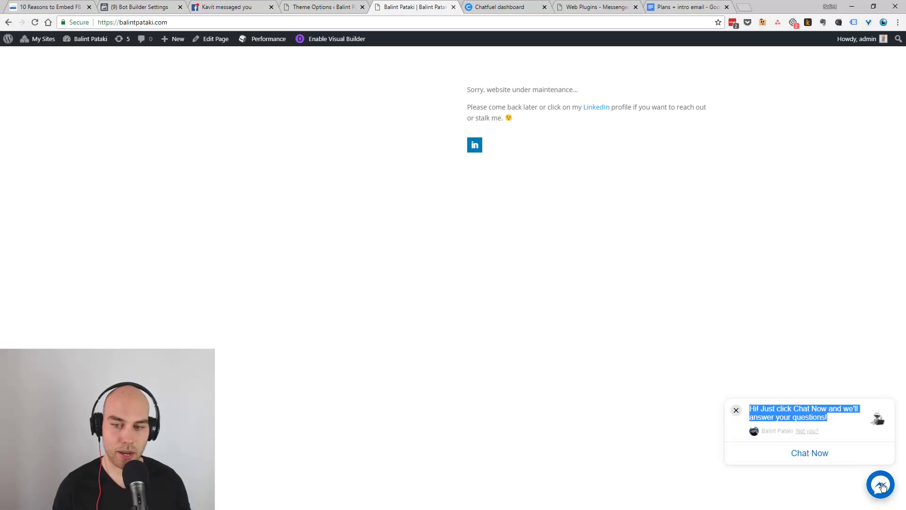
left_click(810, 456)
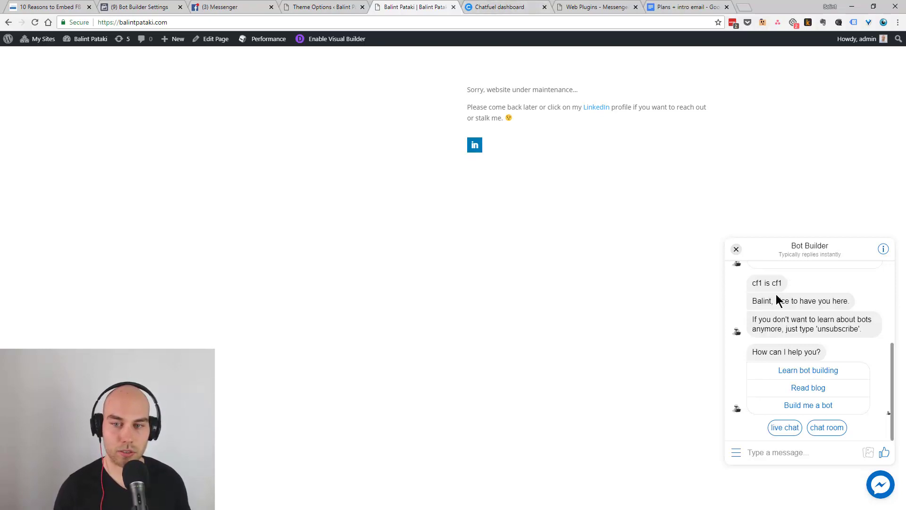
- Switch to Chatfuel and inspect the chatfuel page 2 block's welcome text
left_click(492, 9)
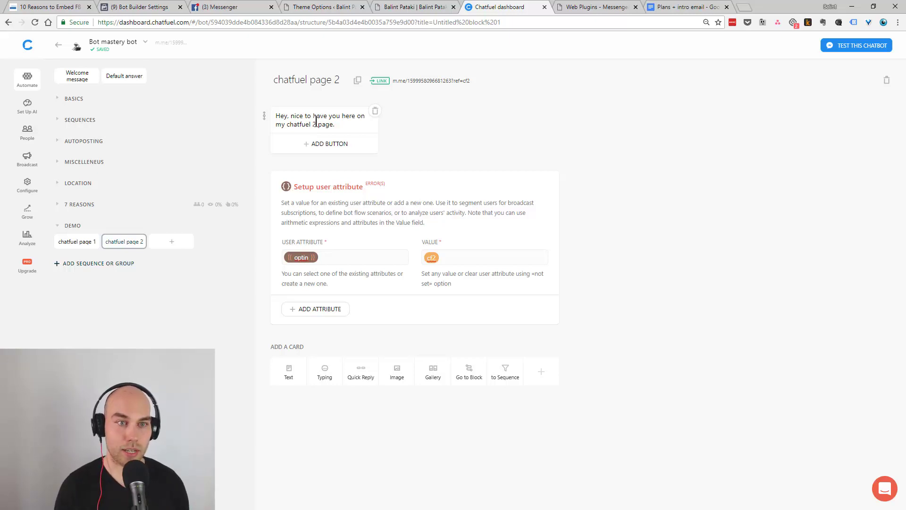
triple_click(335, 122)
left_click(335, 122)
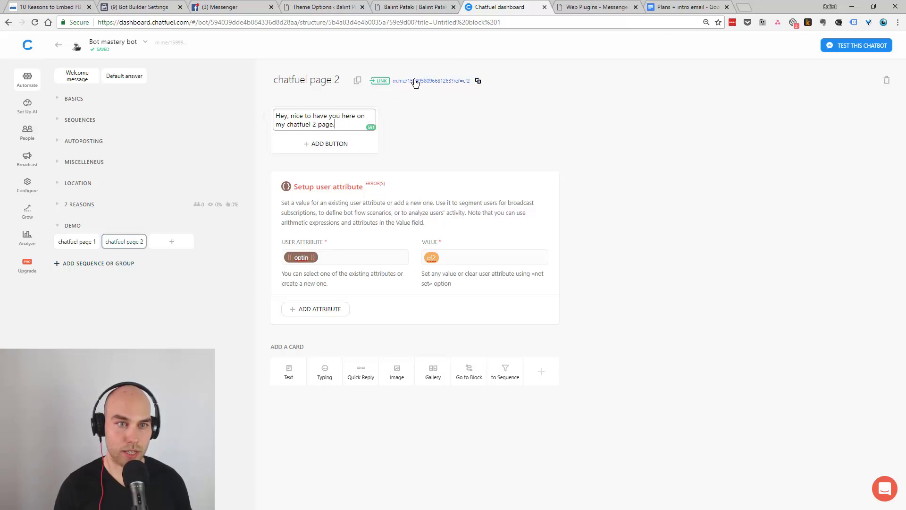
- Duplicate chatfuel page 2 and change the copy's welcome text to say chatfuel 3
left_click(357, 81)
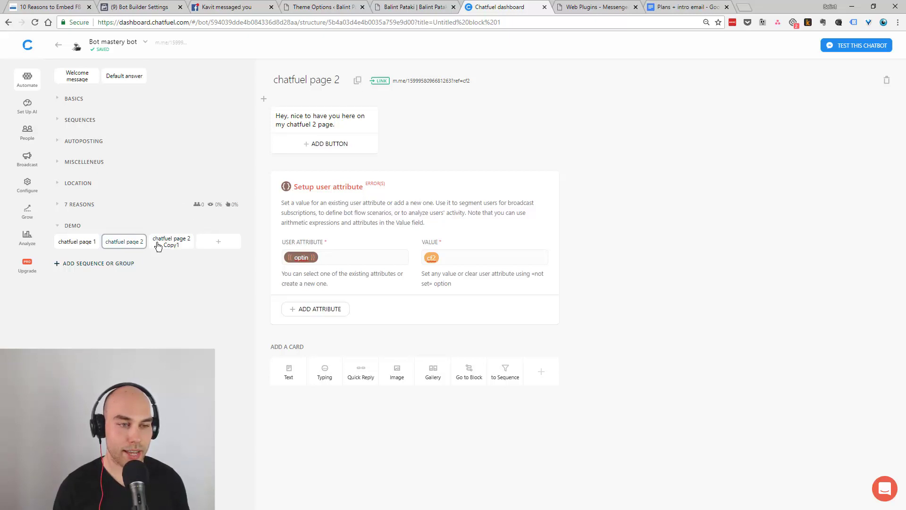
left_click(173, 242)
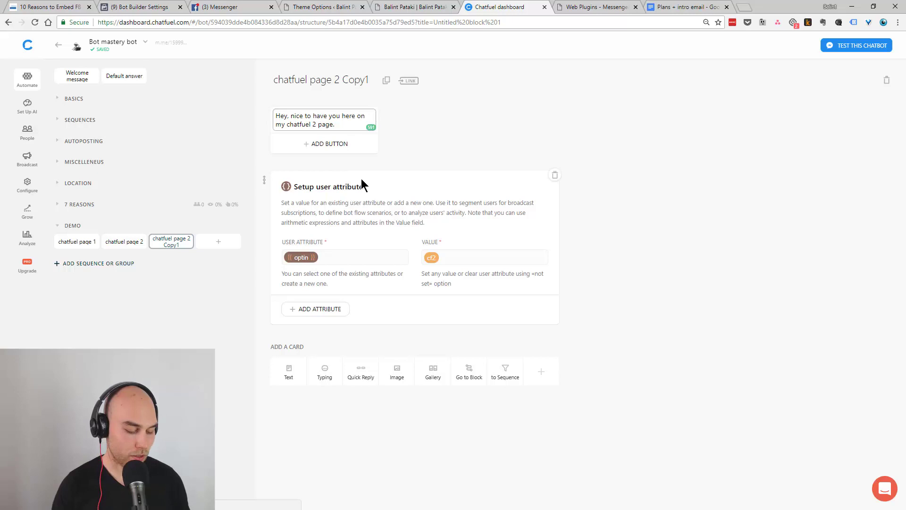
key("Delete")
type("4")
key("BackSpace")
type("3")
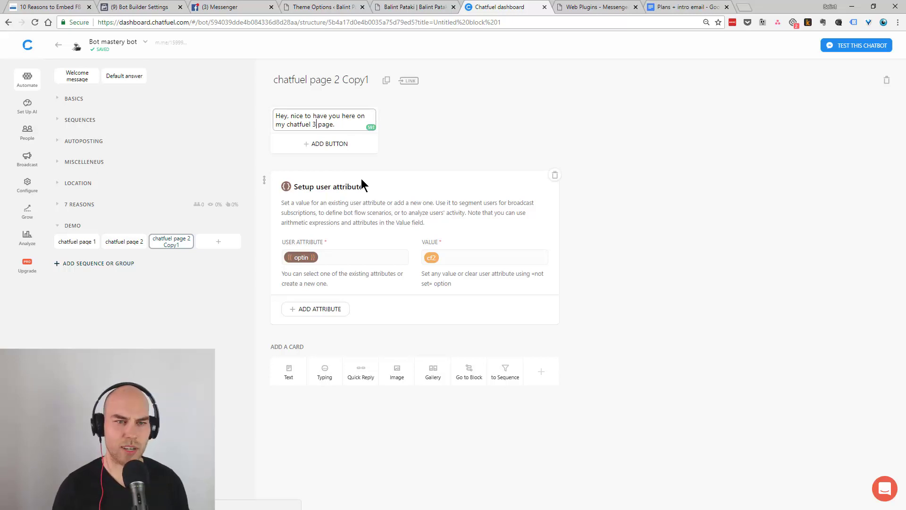
left_click(272, 213)
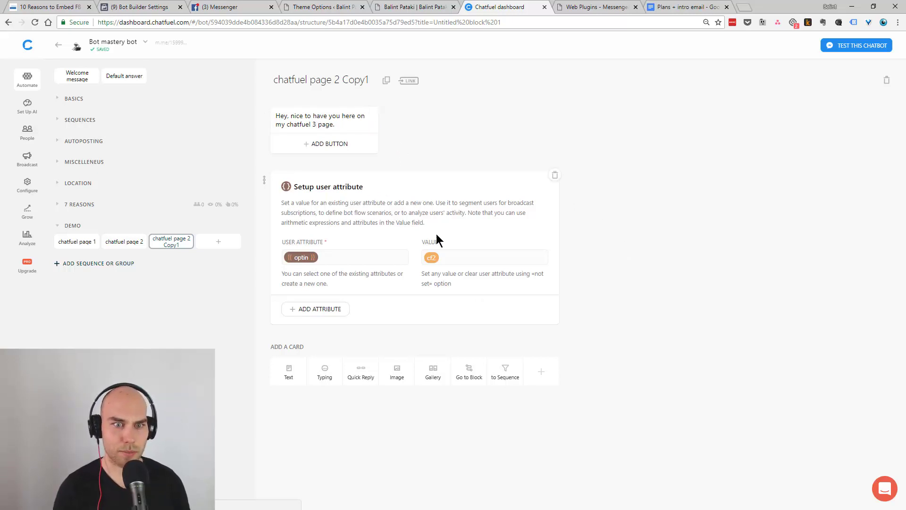
- Set the copy's optin value to cf3 and rename it chatfuel page 3
double_click(438, 259)
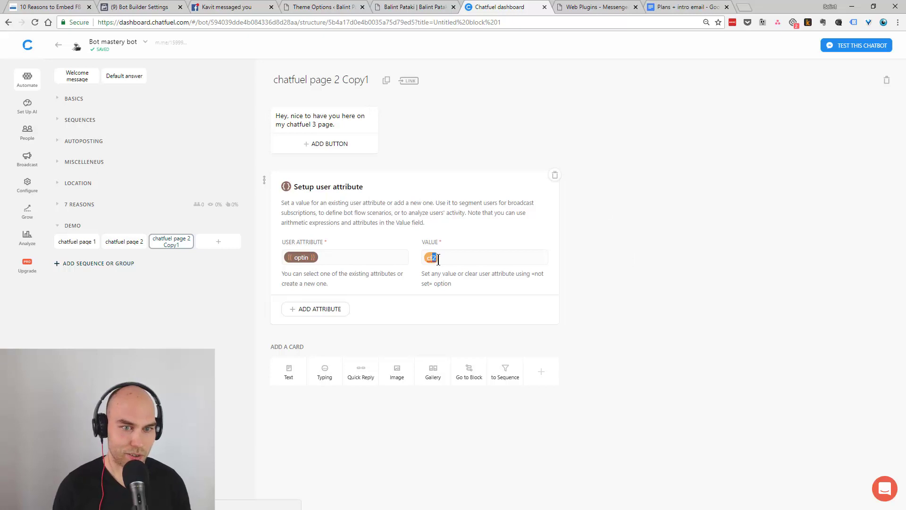
type("3")
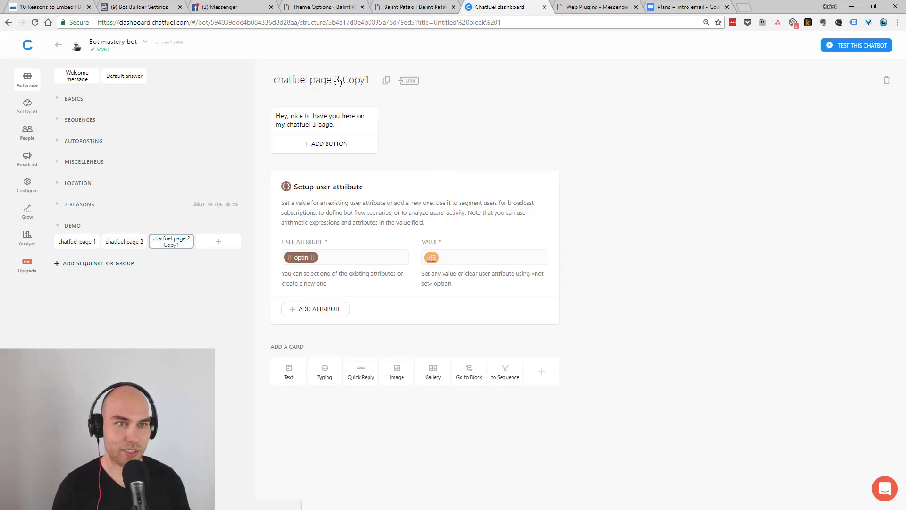
left_click(336, 81)
left_click_drag(336, 78, 388, 96)
type("3")
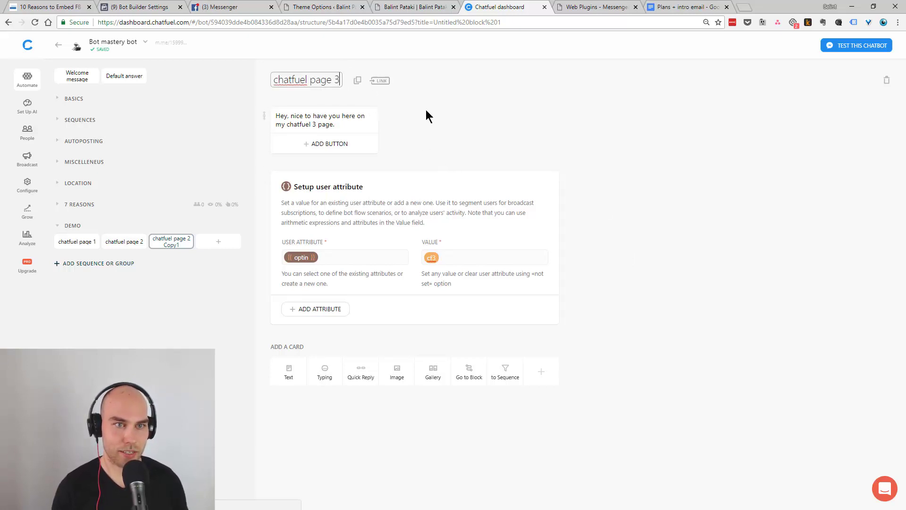
left_click(426, 111)
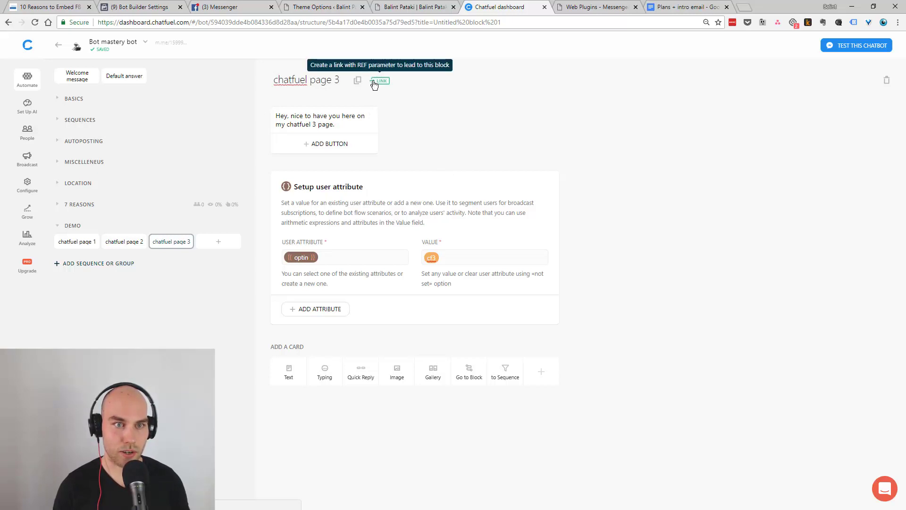
- Enable the block link for chatfuel page 3 with ref parameter cf3
left_click(375, 83)
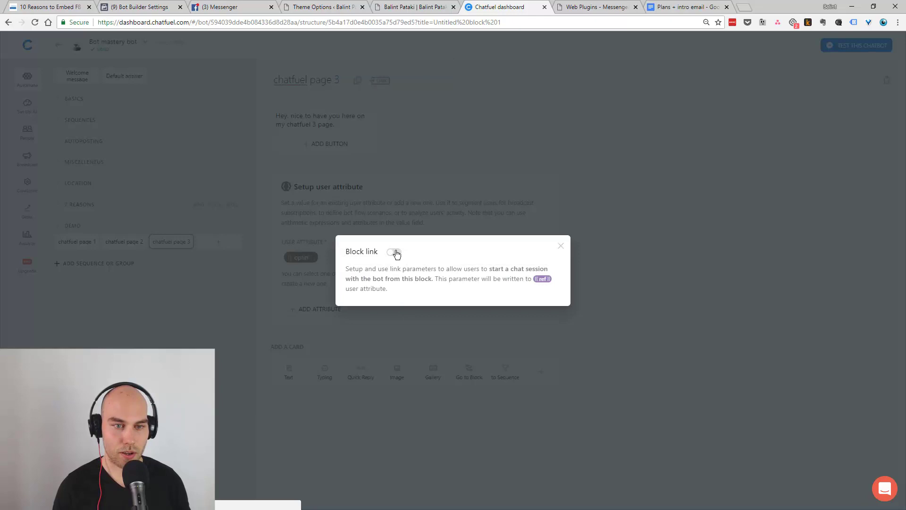
left_click(395, 253)
left_click_drag(494, 287, 446, 278)
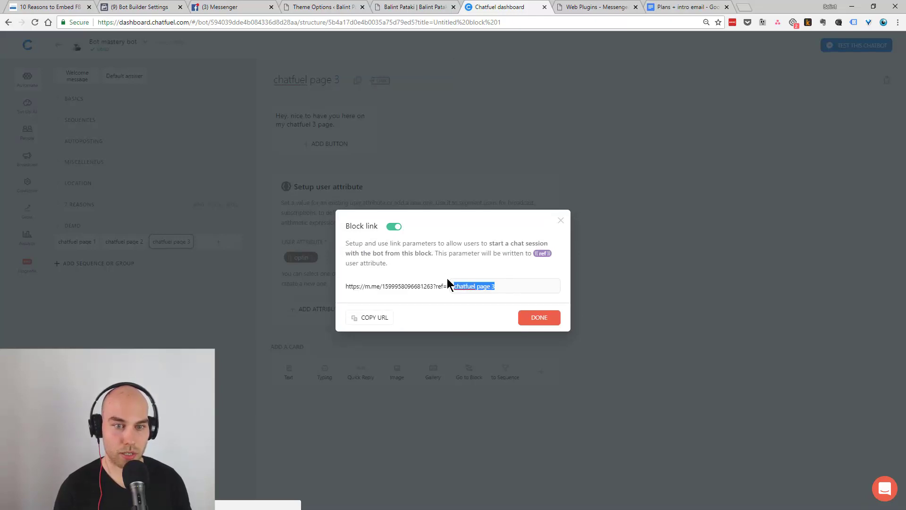
type("cf3")
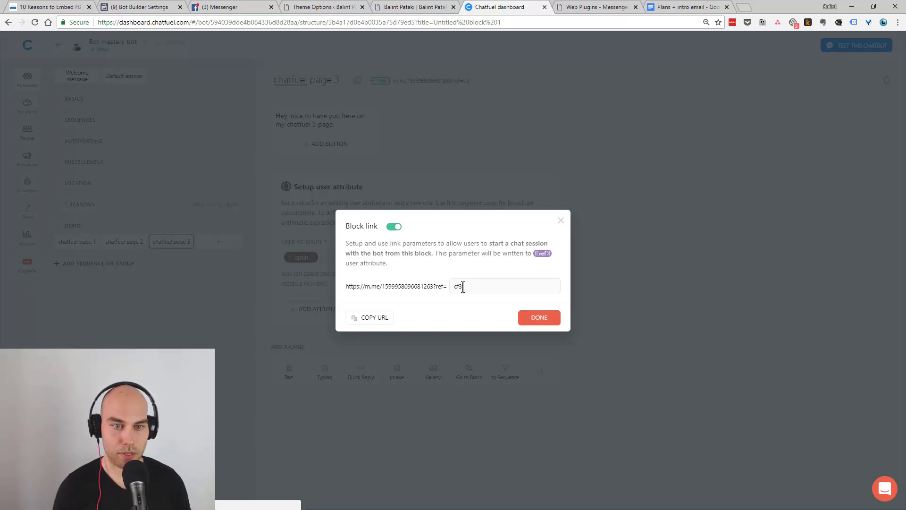
key("Escape")
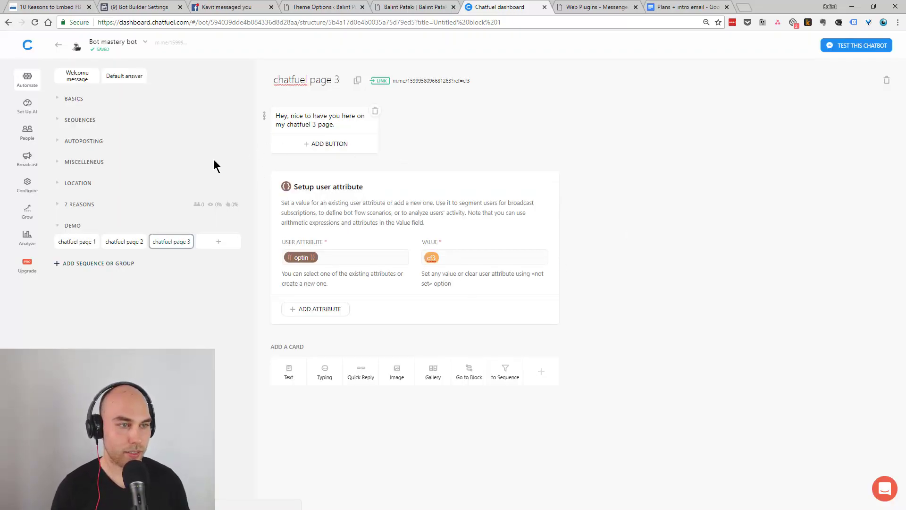
- Enable Chatfuel's Customer Chat Plugin under Grow for the domain balintpataki.com
left_click(26, 214)
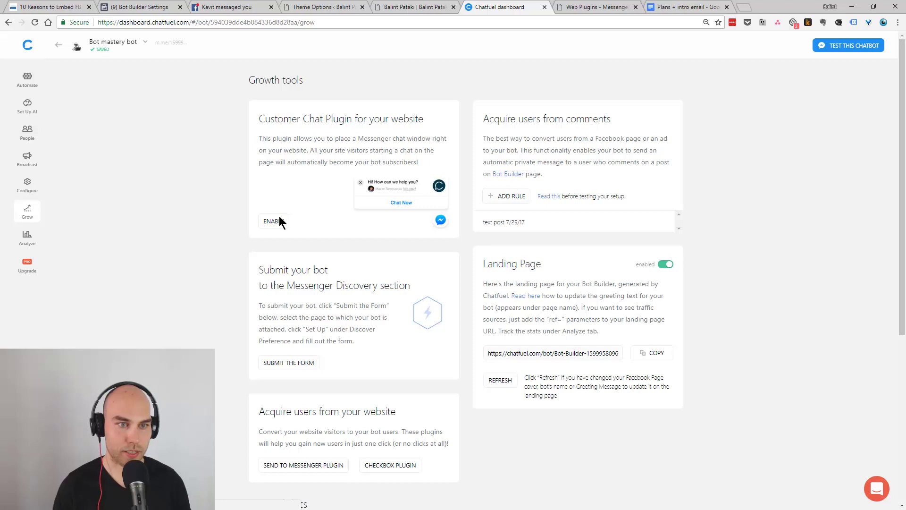
left_click(275, 224)
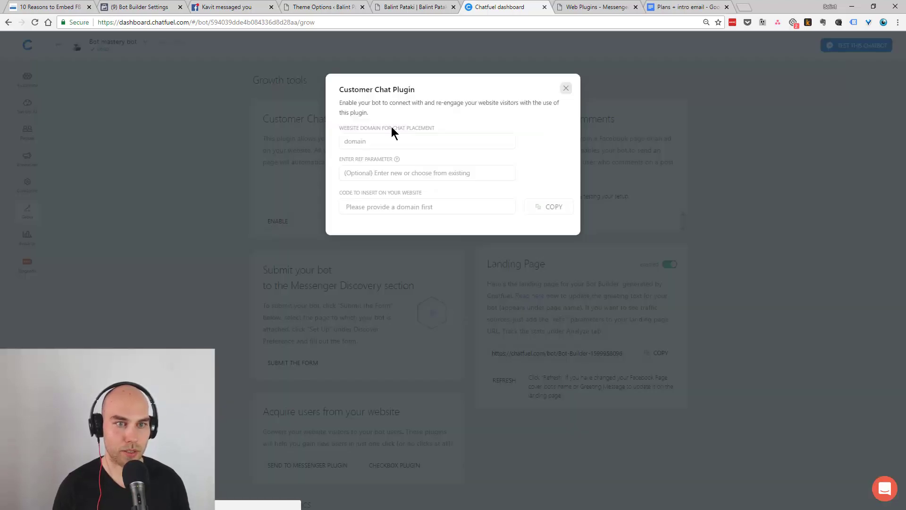
left_click(388, 141)
type("b")
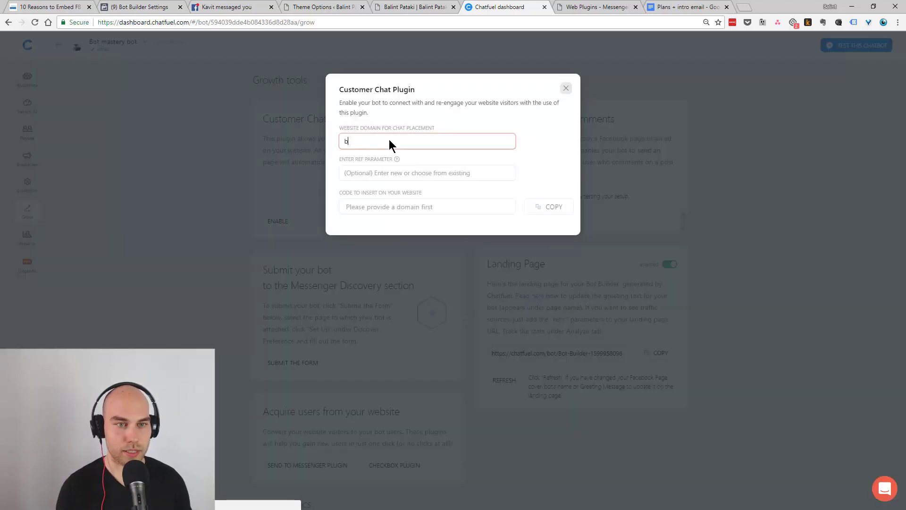
type("alintpataki.com")
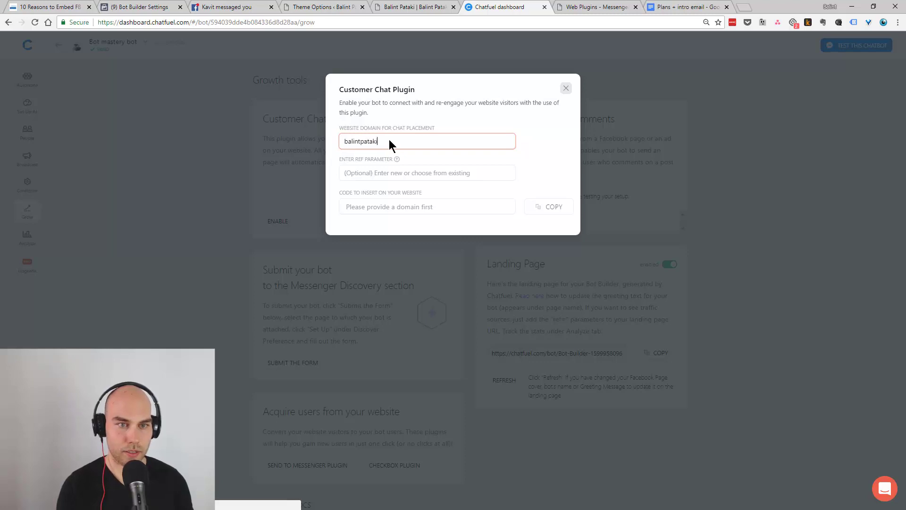
- Choose cf3 as the plugin's ref parameter and copy the generated embed code
left_click(373, 174)
type("cf")
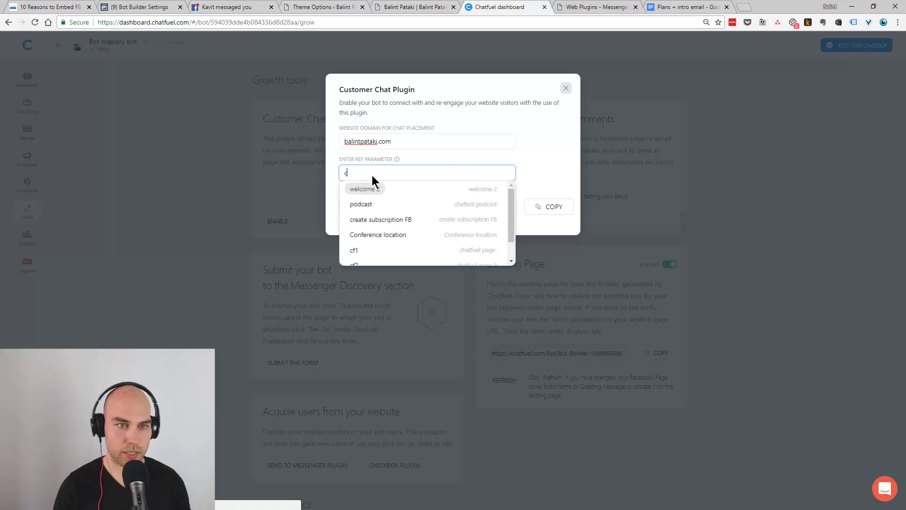
left_click(355, 220)
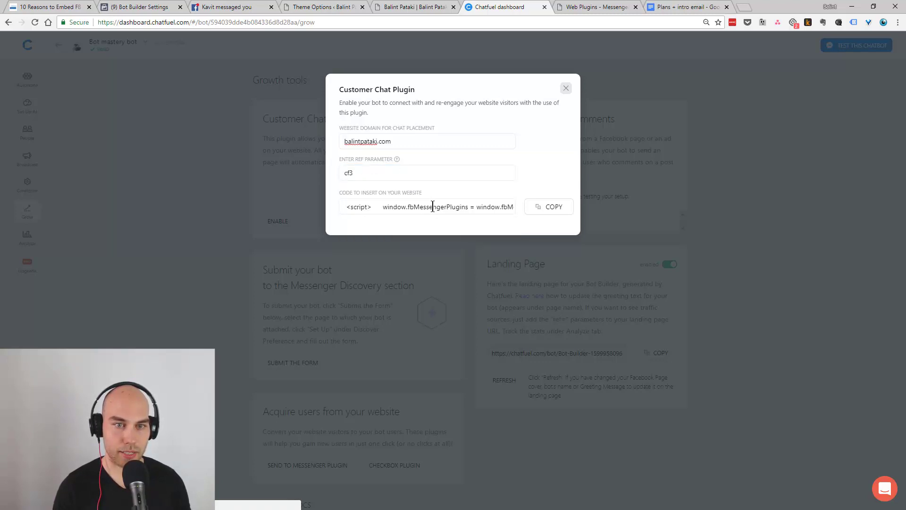
left_click(545, 213)
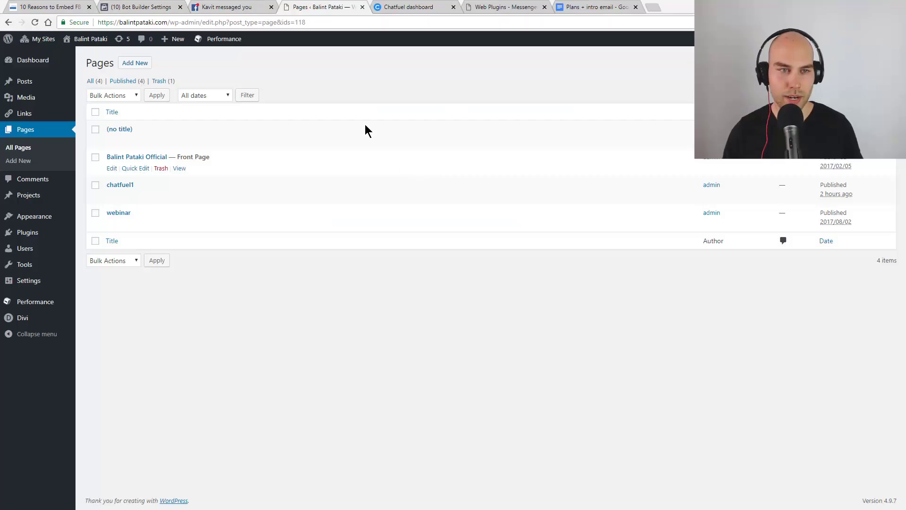
- Use Add New on the Pages screen to open a blank Add New Page editor
left_click(138, 66)
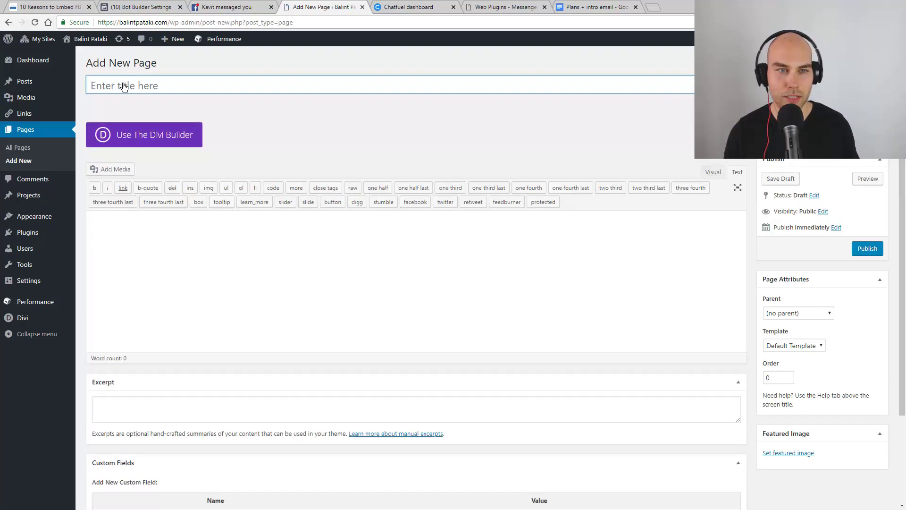
- Title the page CF3 and paste the Messenger snippet between code tags in the body
left_click(122, 89)
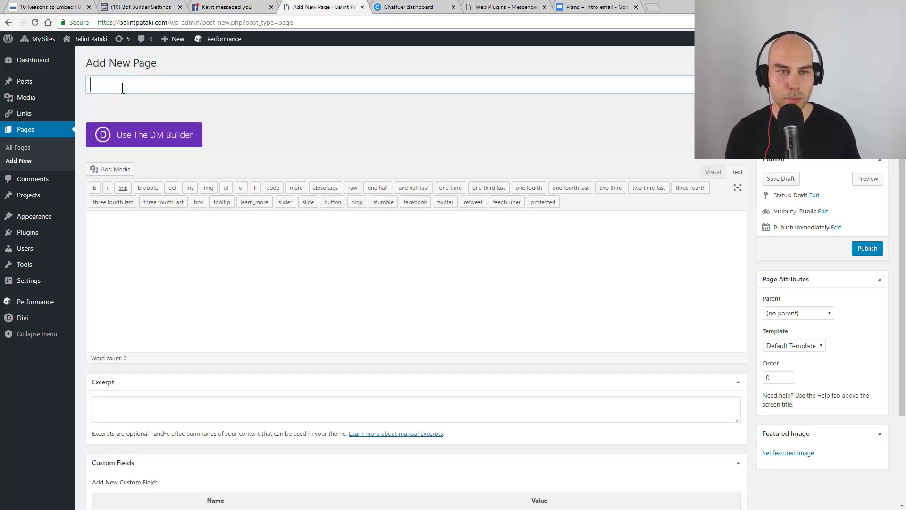
type("CF3")
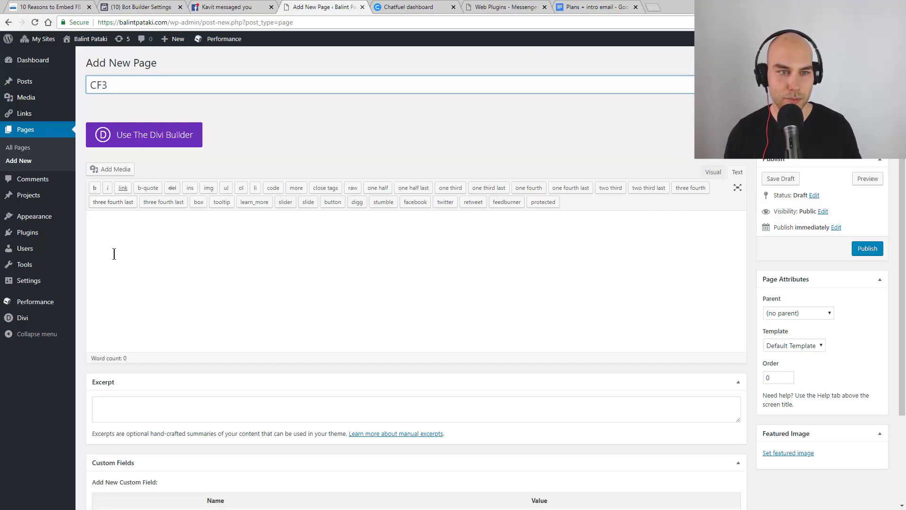
left_click(144, 226)
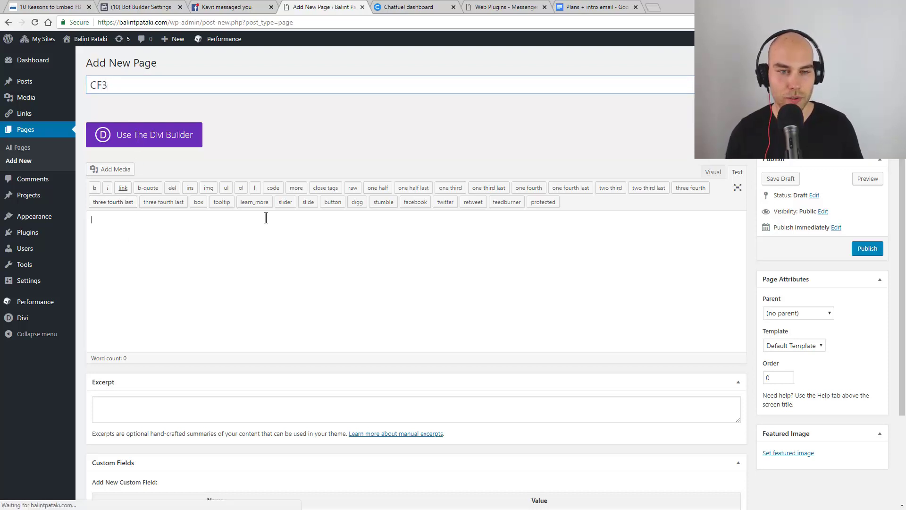
left_click(273, 188)
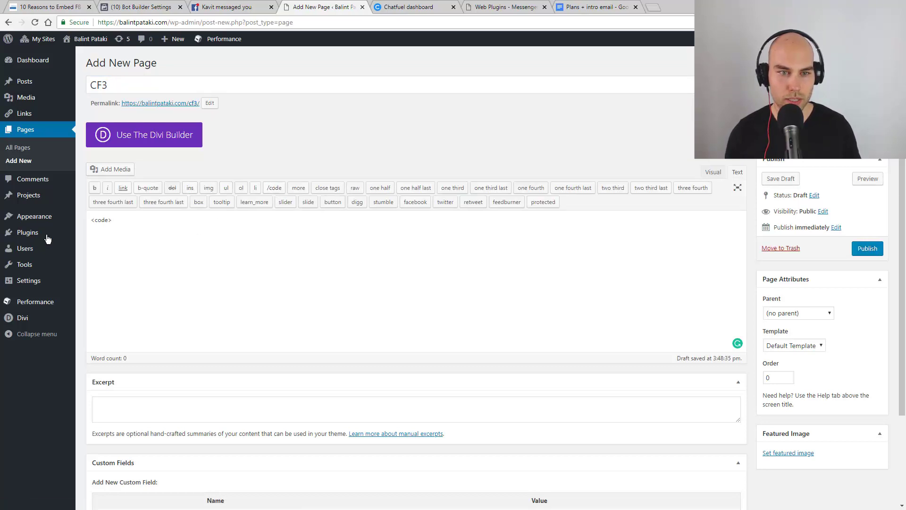
key("ctrl+v")
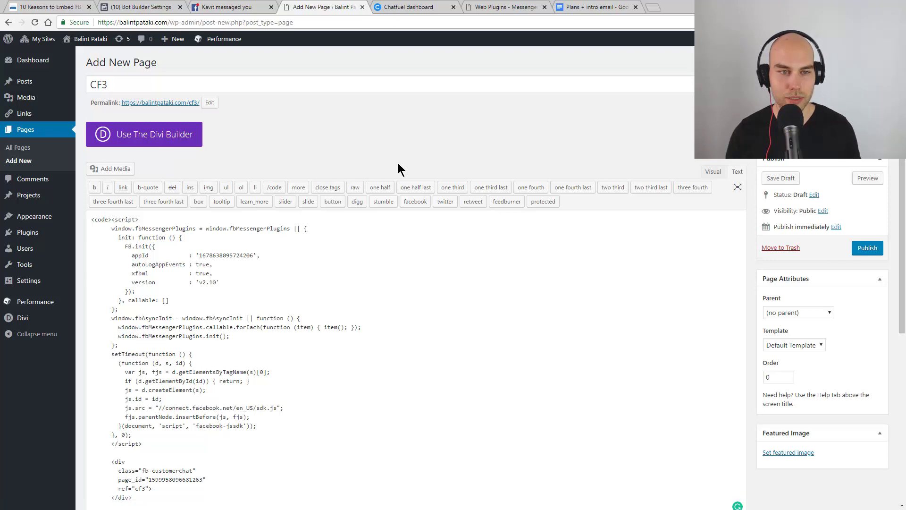
scroll(162, 277, "down", 6)
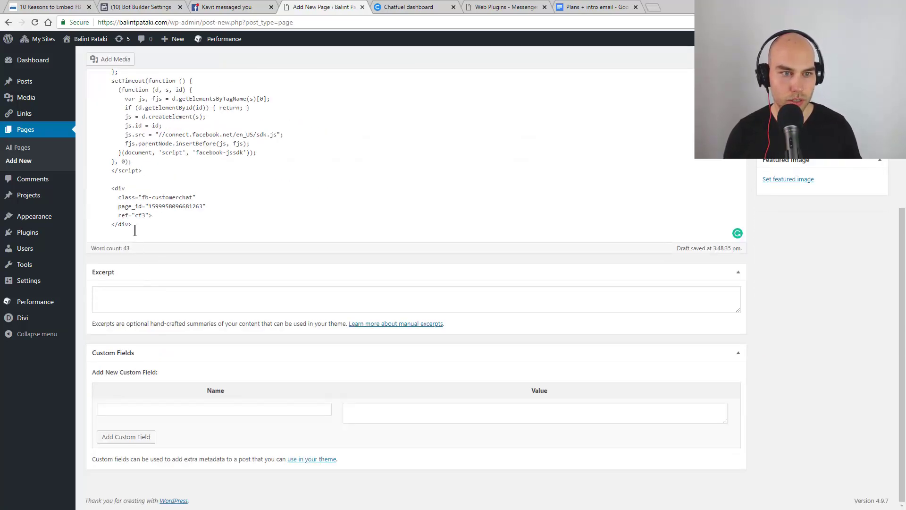
scroll(239, 196, "up", 5)
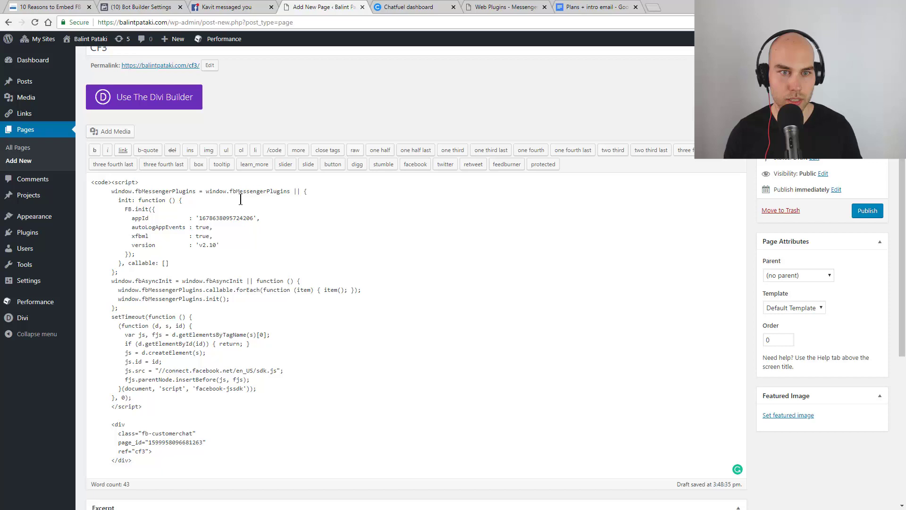
left_click(274, 150)
scroll(192, 317, "down", 4)
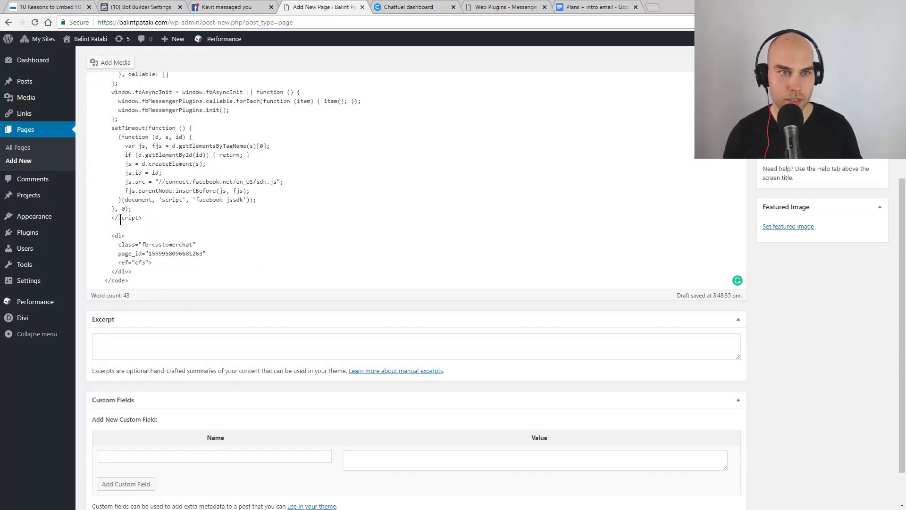
- Edit the snippet's ref value so it reads cf3
key("ctrl+Home")
key("ctrl+End")
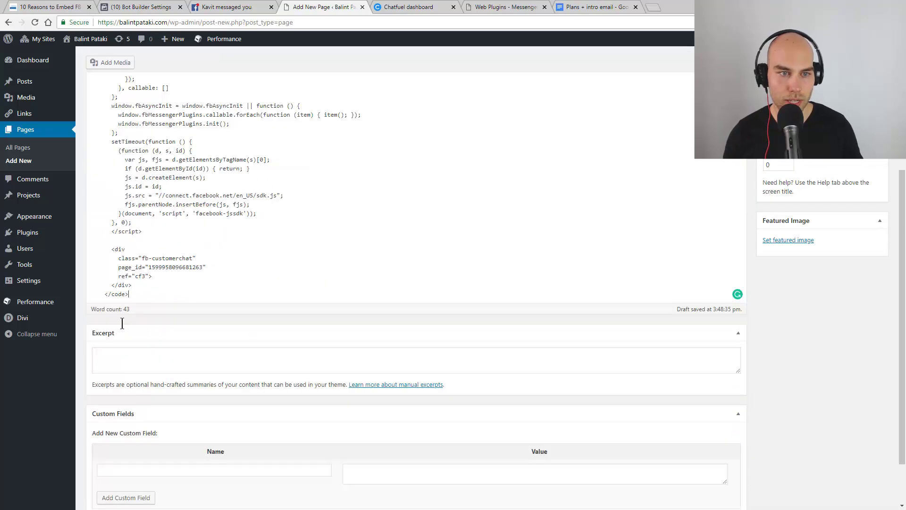
scroll(122, 323, "down", 2)
double_click(140, 214)
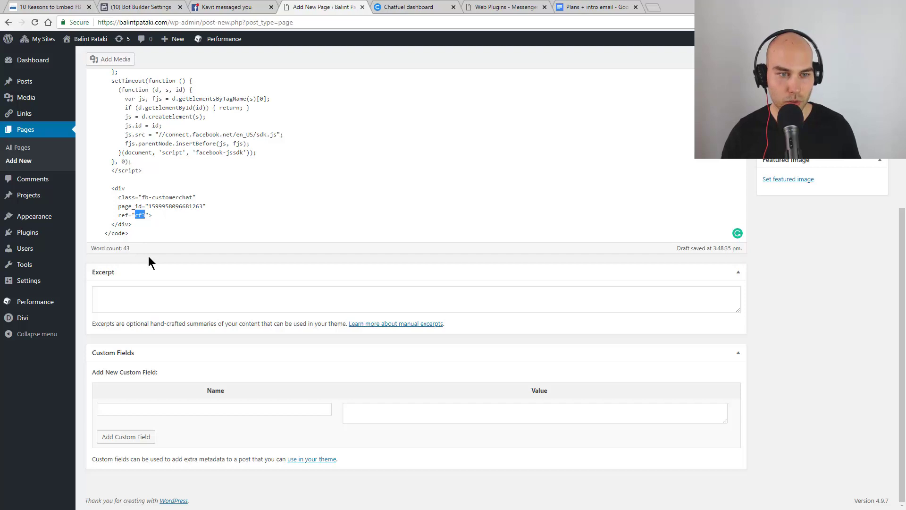
key("Right")
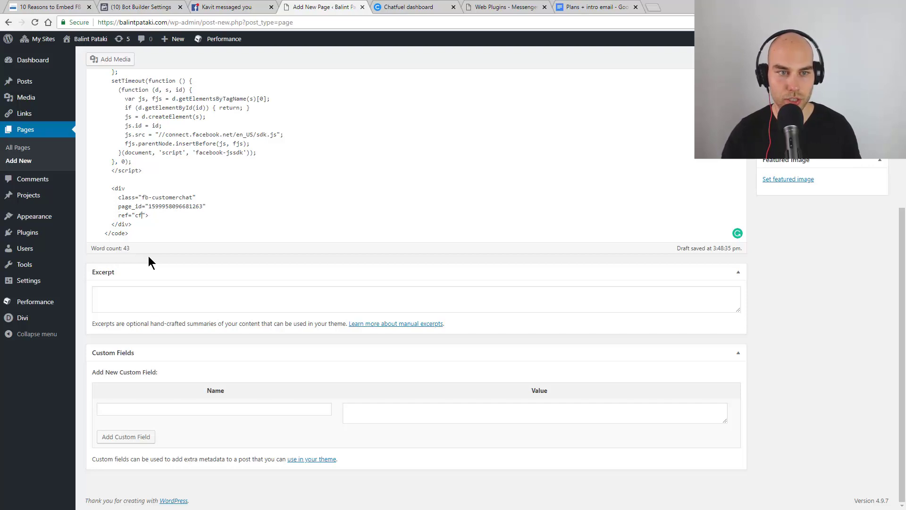
key("BackSpace")
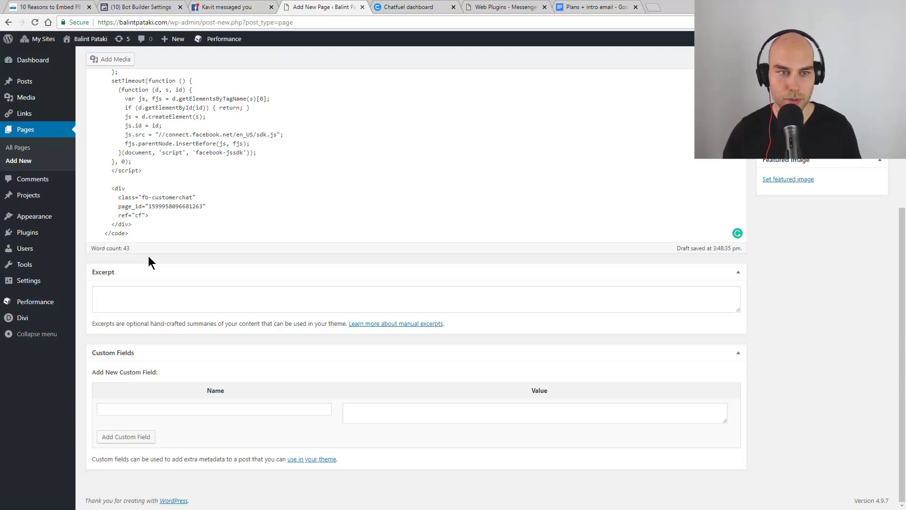
type("3")
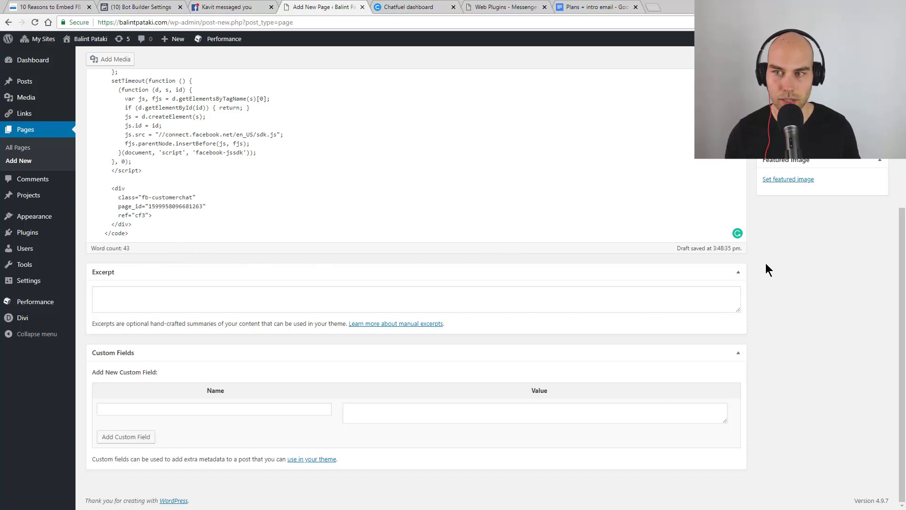
scroll(787, 222, "up", 4)
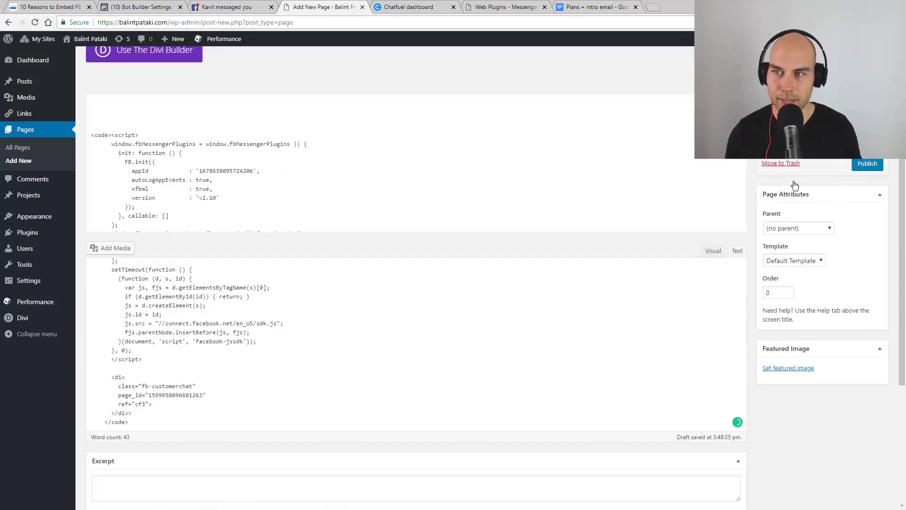
- Publish the CF3 page and open balintpataki.com/cf3/ in a new tab
left_click(867, 165)
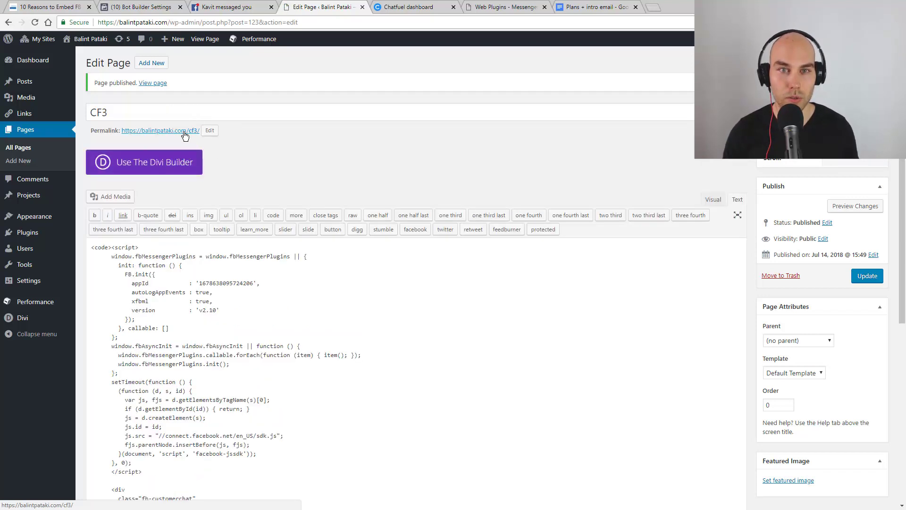
middle_click(185, 135)
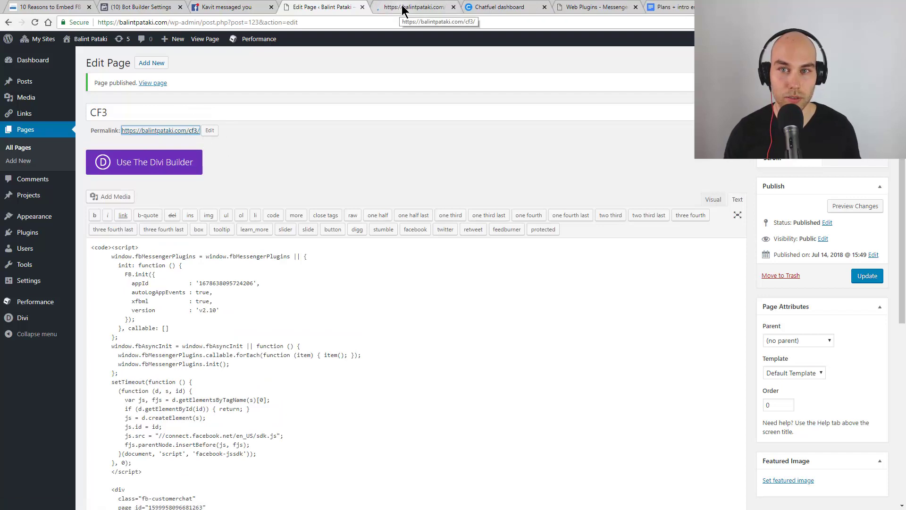
- Switch to the new tab showing the live CF3 page and its 'Hi! How can we help you?' greeting
key("ctrl+Tab")
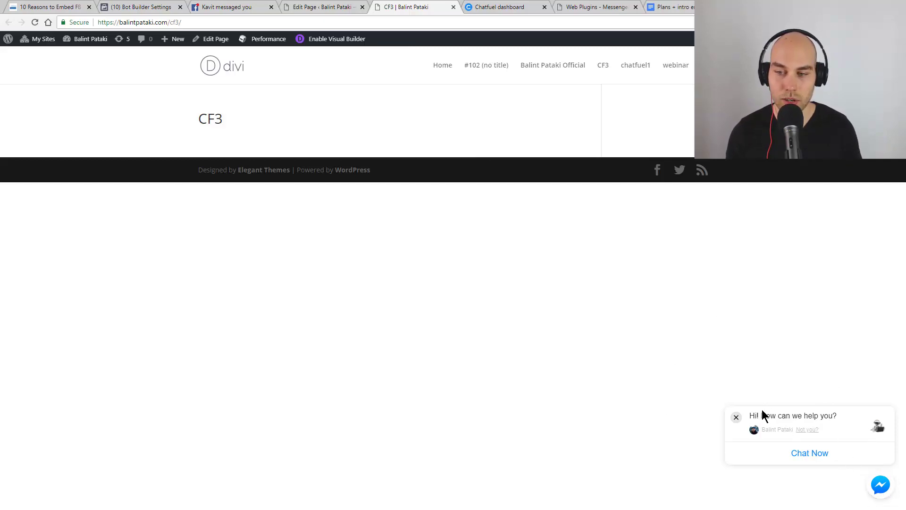
- Expand the Messenger greeting popup into the full chat conversation
left_click_drag(767, 416, 838, 416)
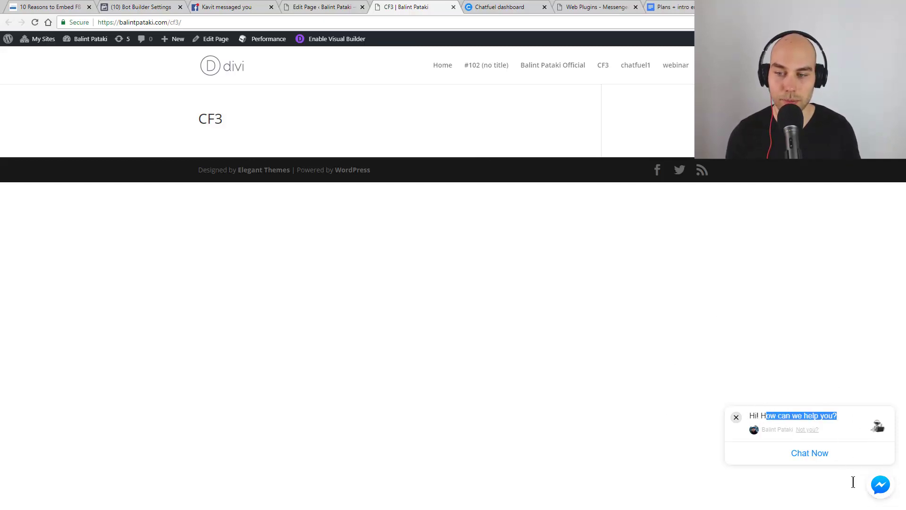
left_click(657, 422)
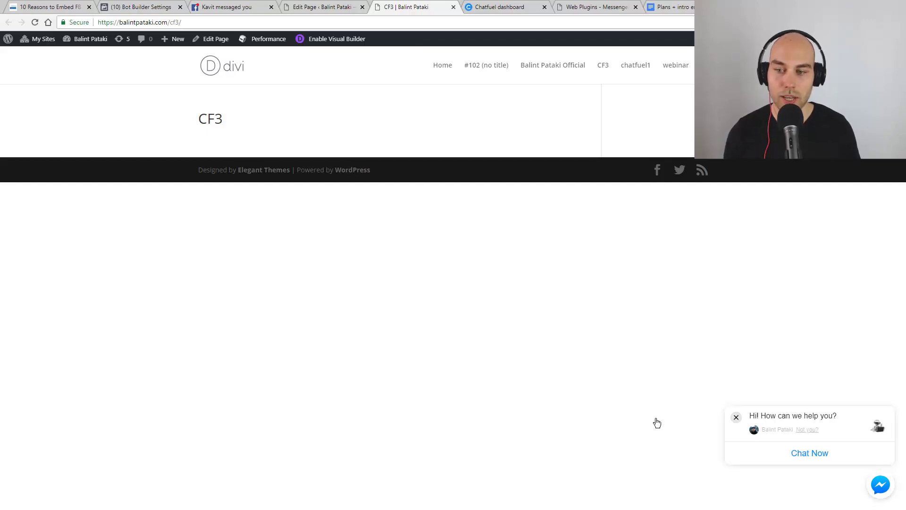
left_click(845, 442)
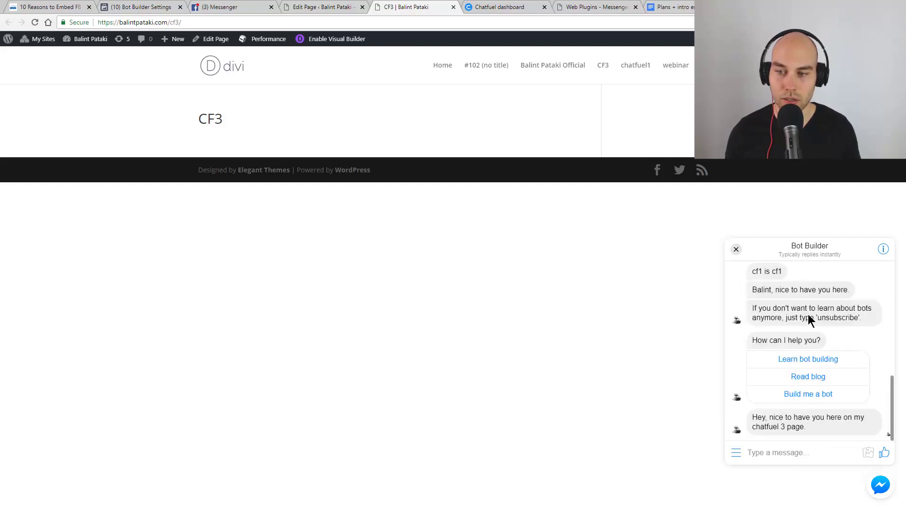
- Review the bot's 'chatfuel 3 page' welcome message and check the chat's persistent menu
left_click_drag(752, 416, 804, 425)
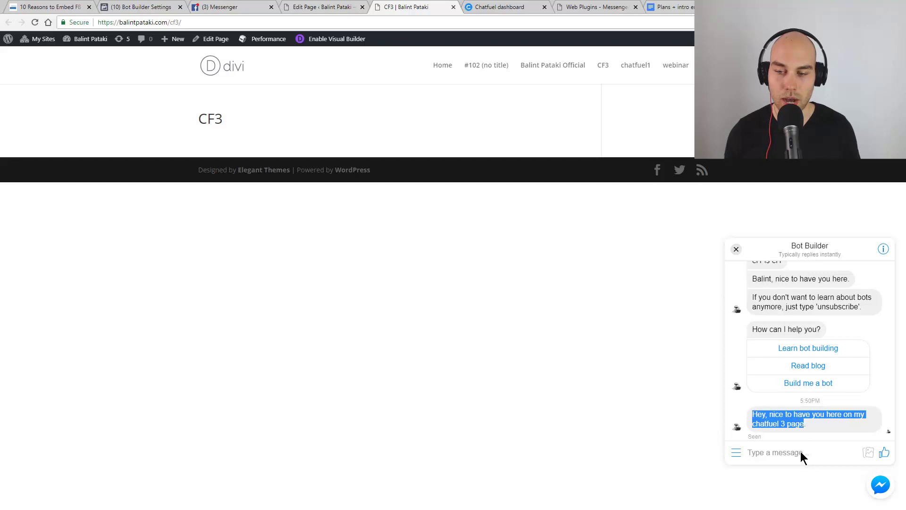
left_click(796, 427)
double_click(795, 428)
left_click(795, 425)
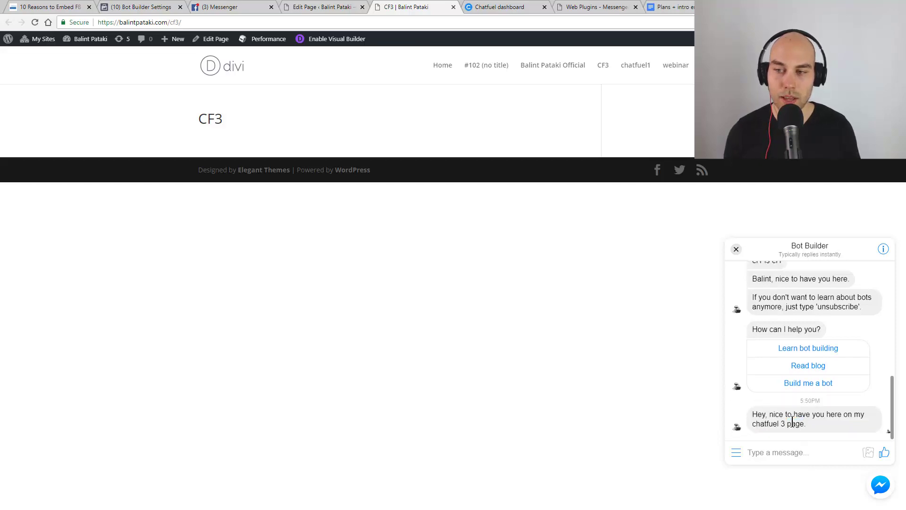
left_click(737, 455)
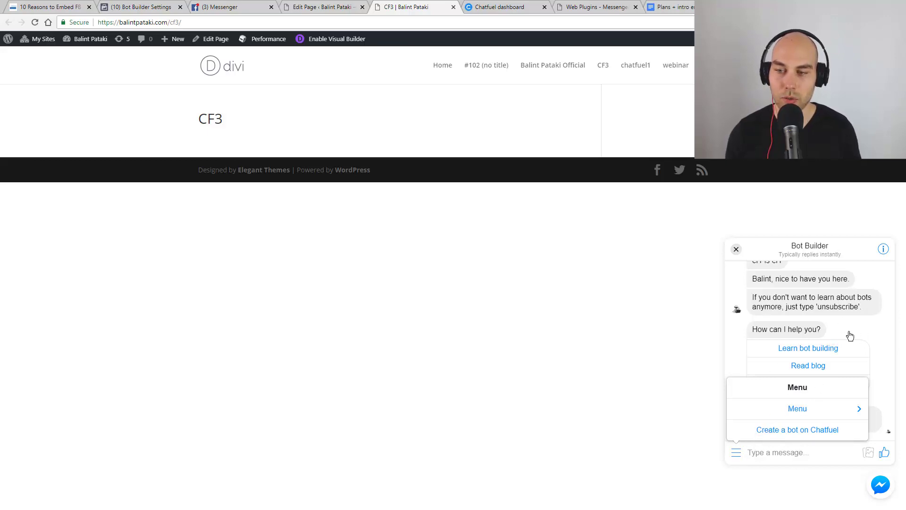
left_click(883, 250)
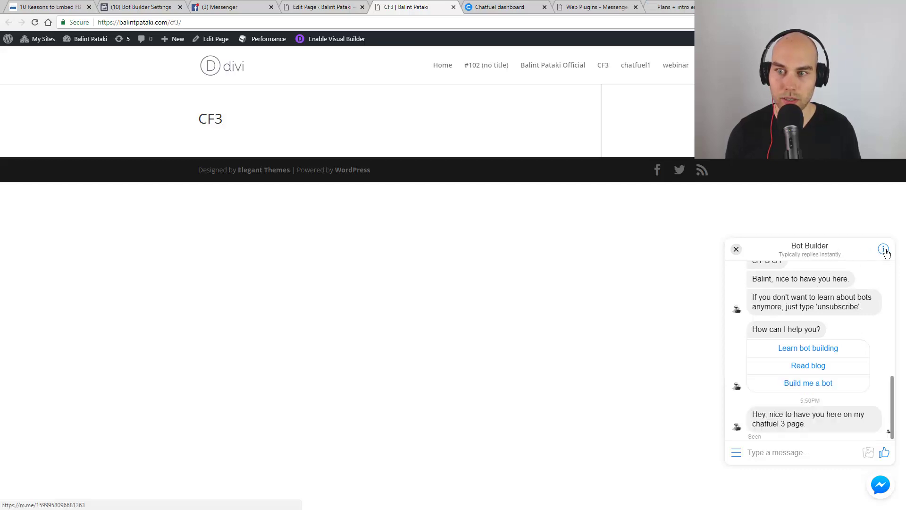